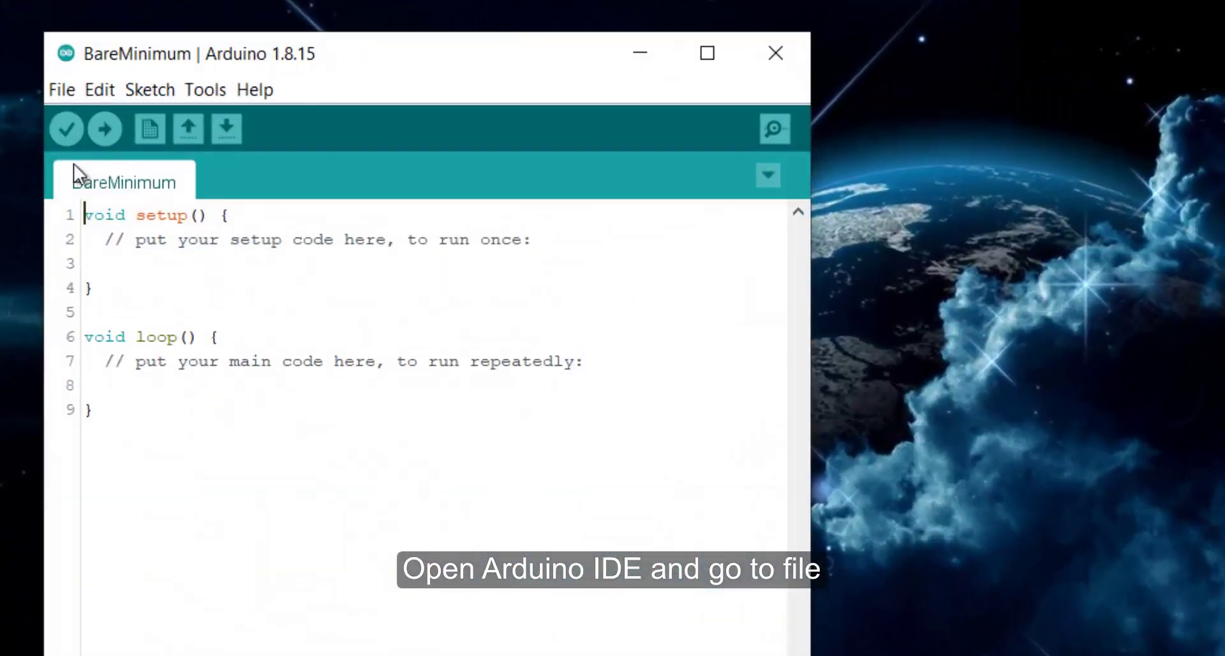
Open the PhysicalPixel example from 04.Communication in the built-in examples.
left_click(58, 89)
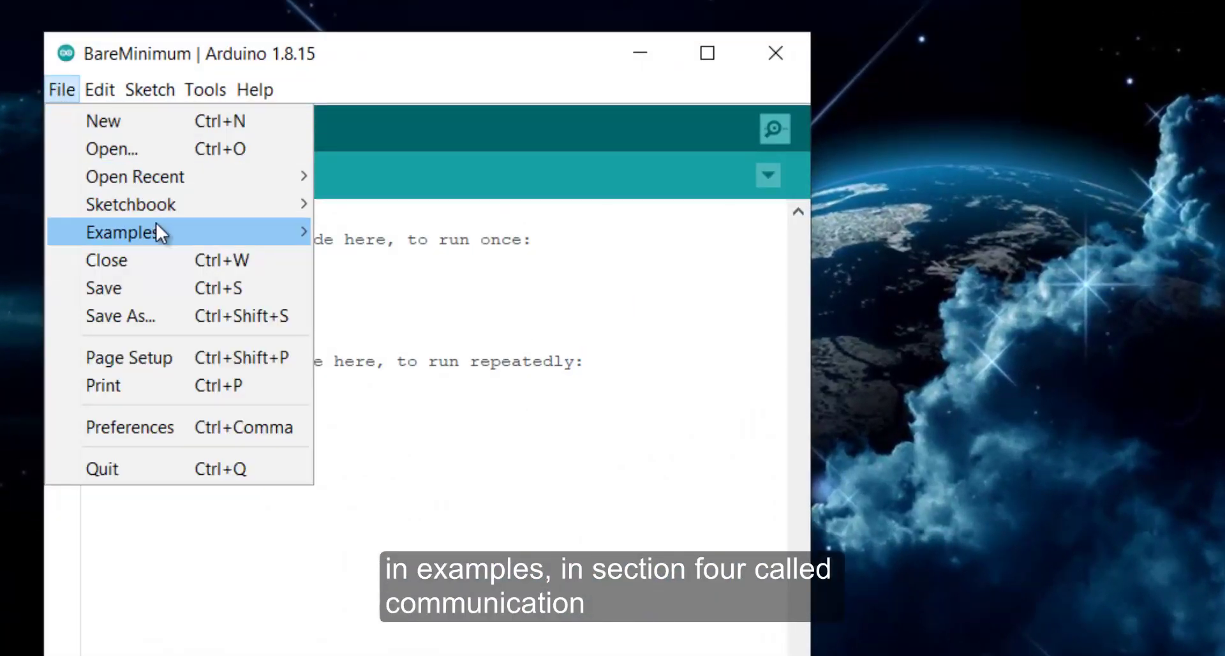
mouse_move(250, 230)
mouse_move(491, 362)
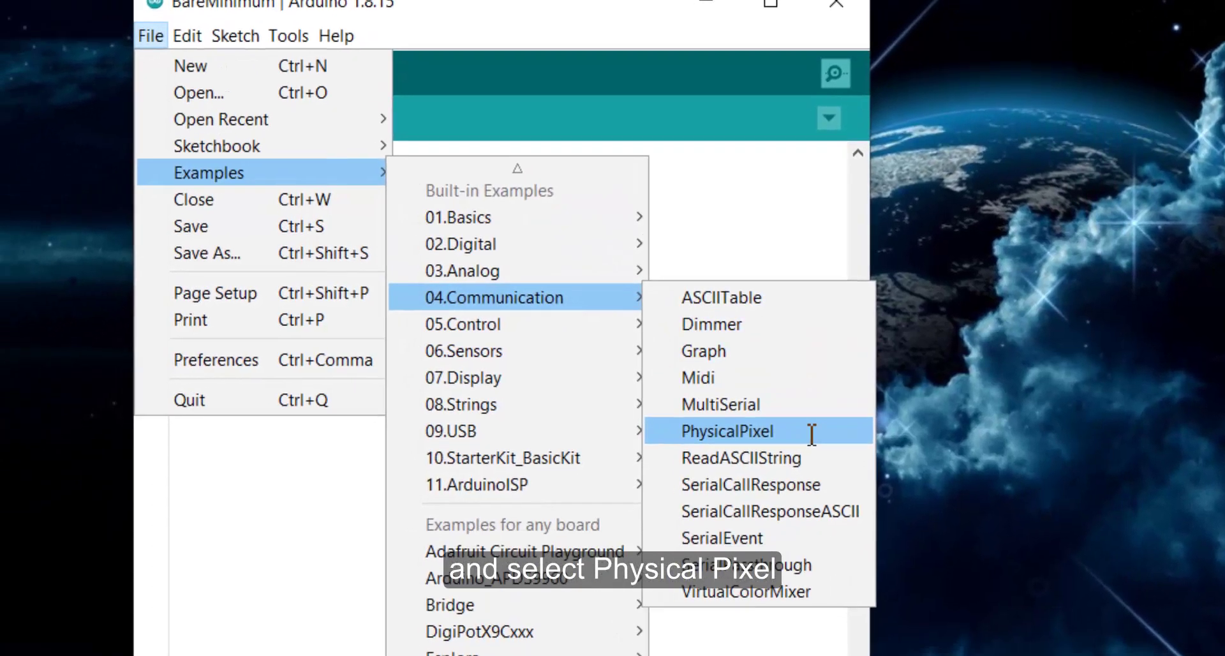
left_click(743, 502)
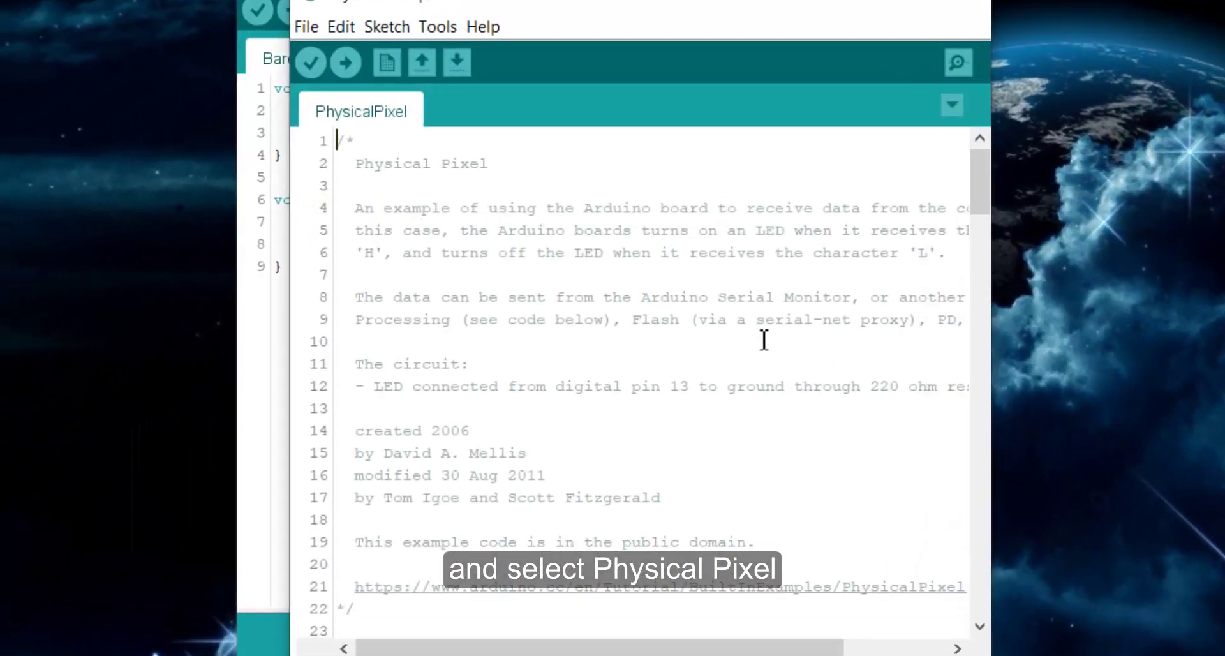
scroll(756, 338, "down", 9)
Add Serial.println("Led On"); on a new line after the LED-on digitalWrite.
left_click(706, 422)
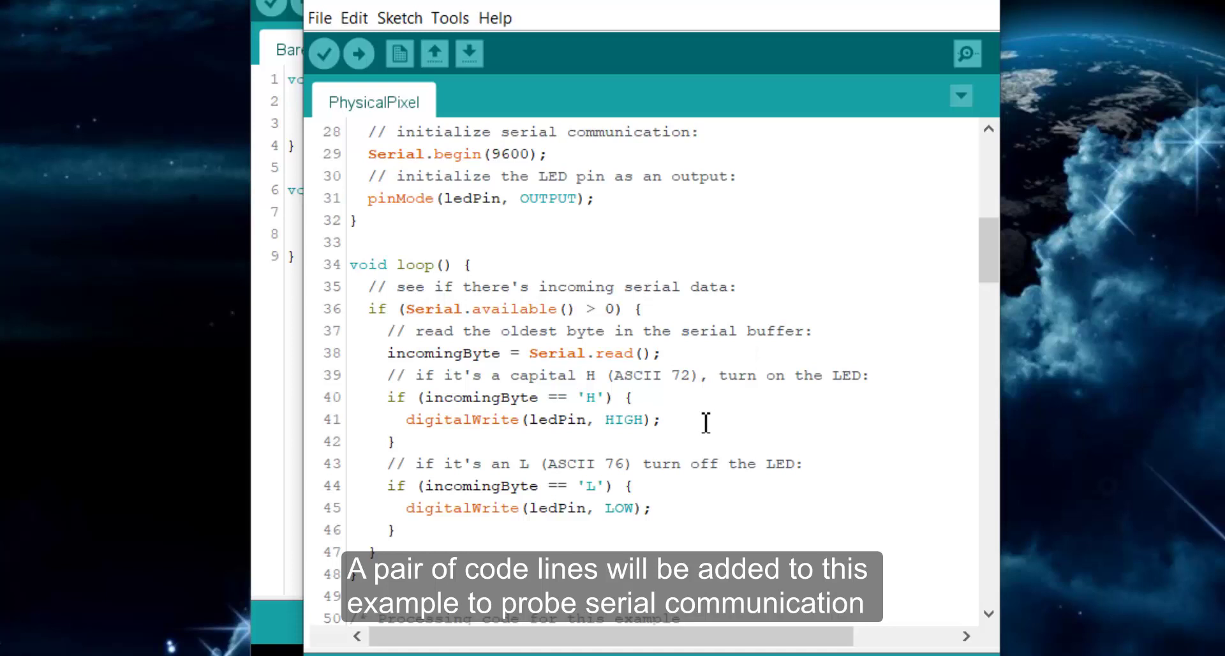
key("Return")
type("Seria")
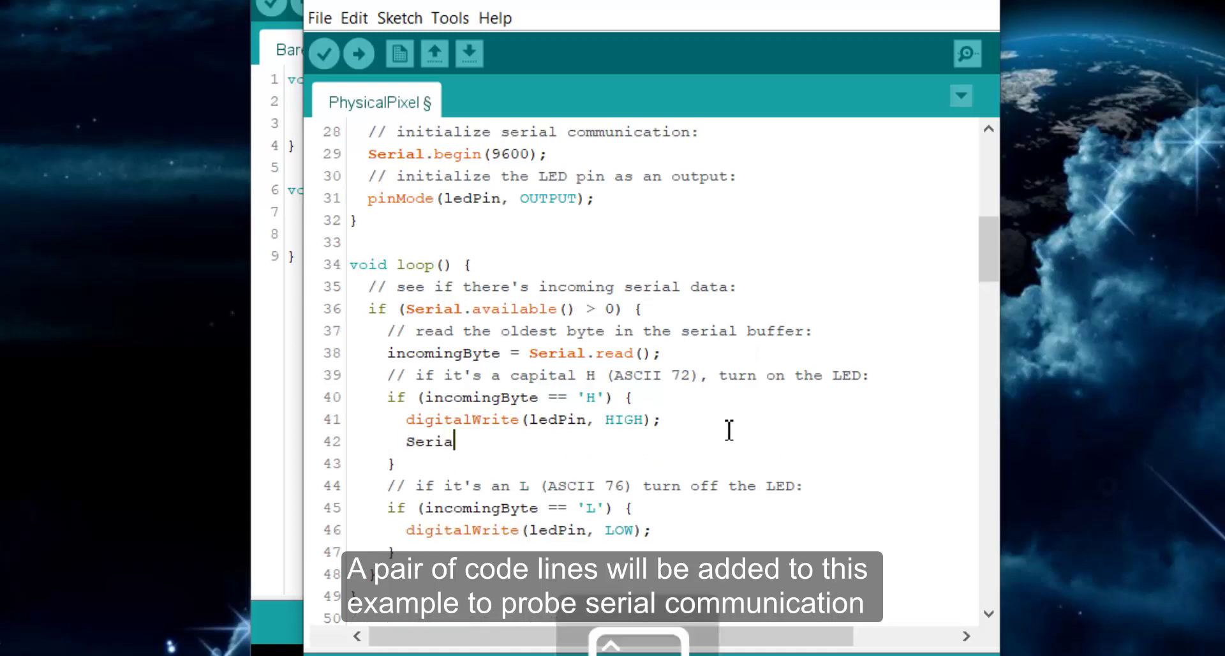
type("l.println")
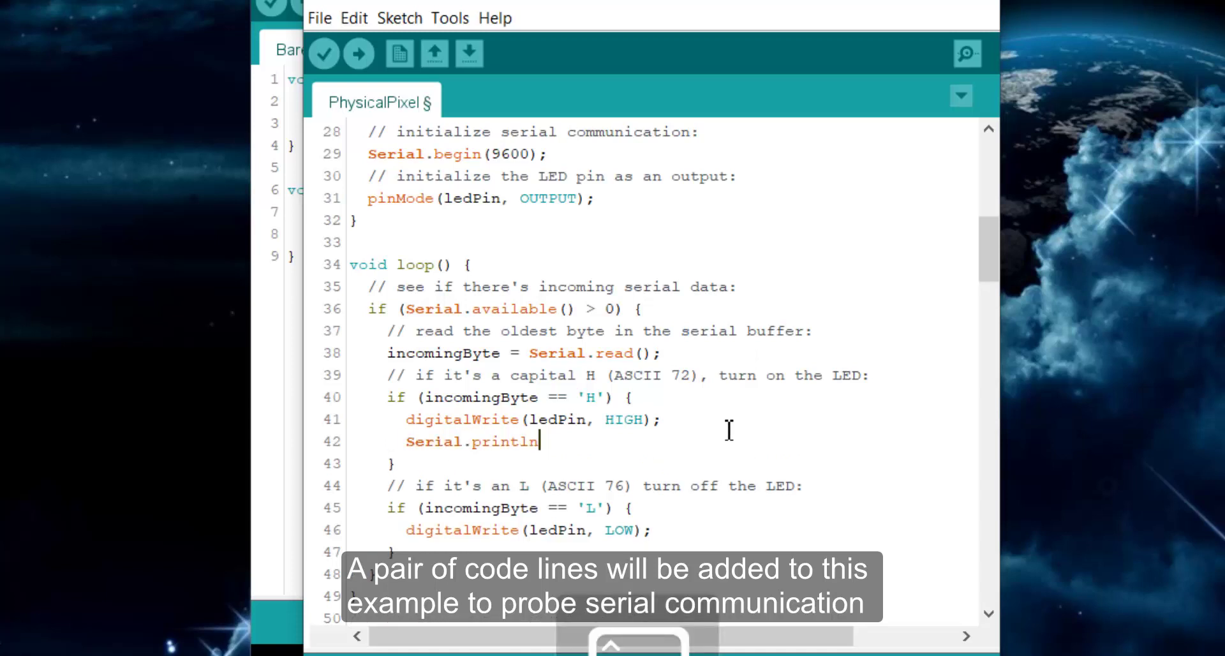
type("(")
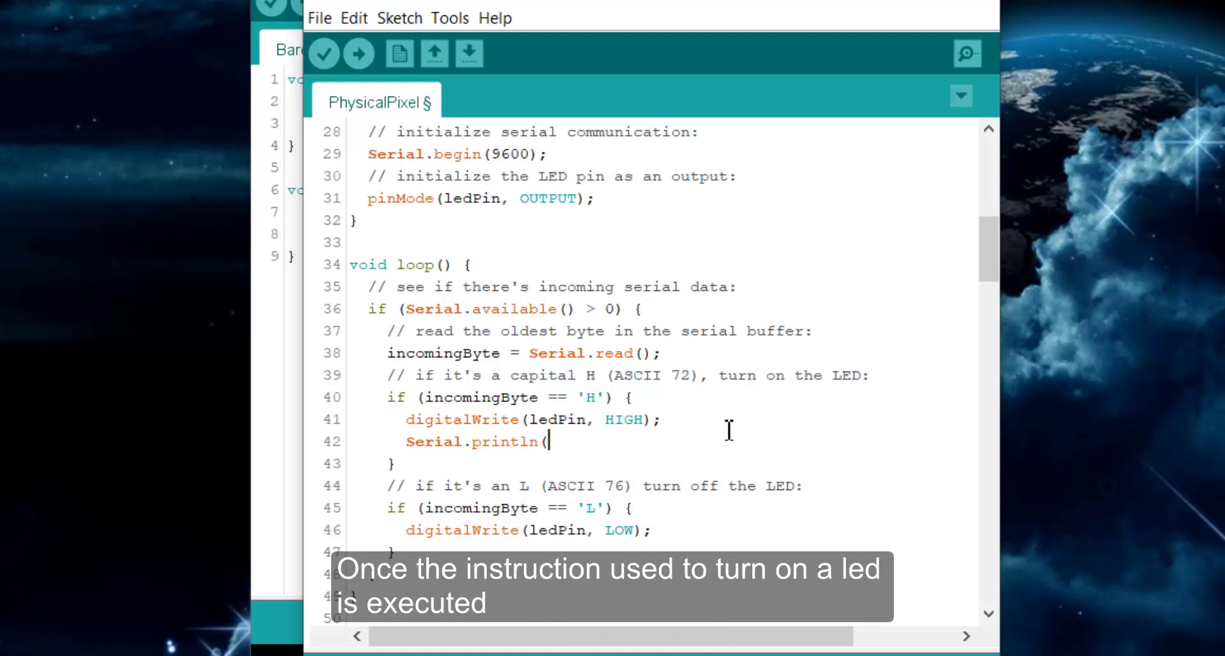
type("\"Led ")
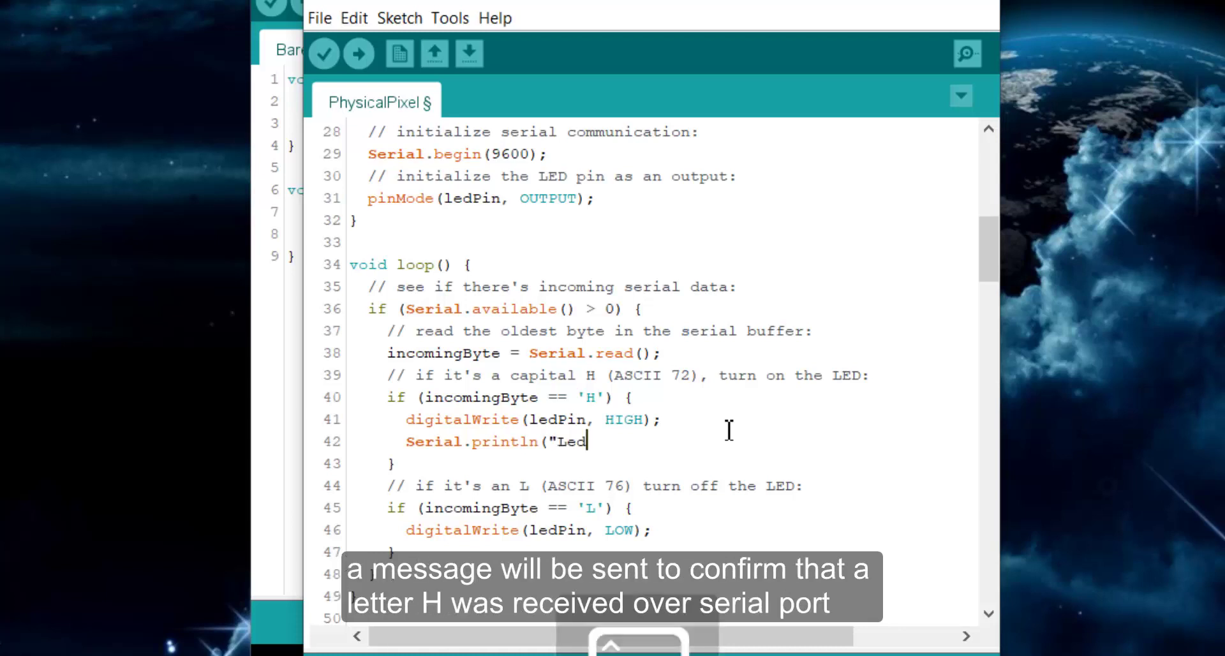
type("On\");")
Copy the print line below the LED-off statement and change it to "Led Off".
triple_click(417, 462)
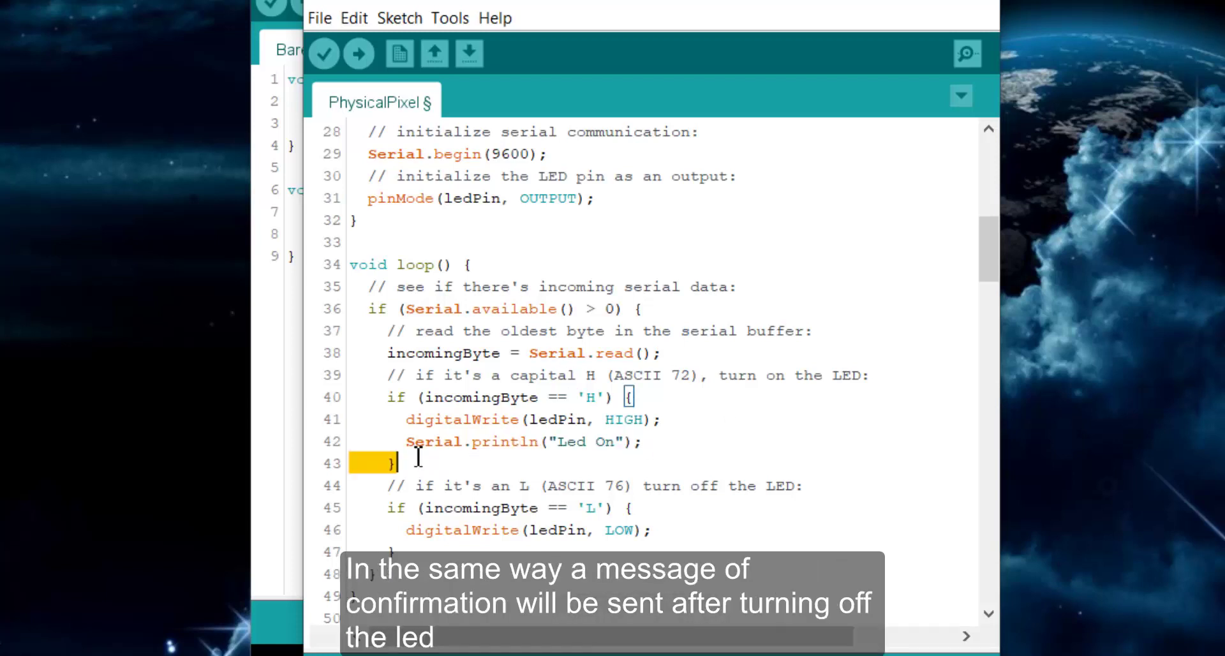
left_click_drag(641, 442, 406, 441)
key("ctrl+c")
left_click(652, 530)
key("Return")
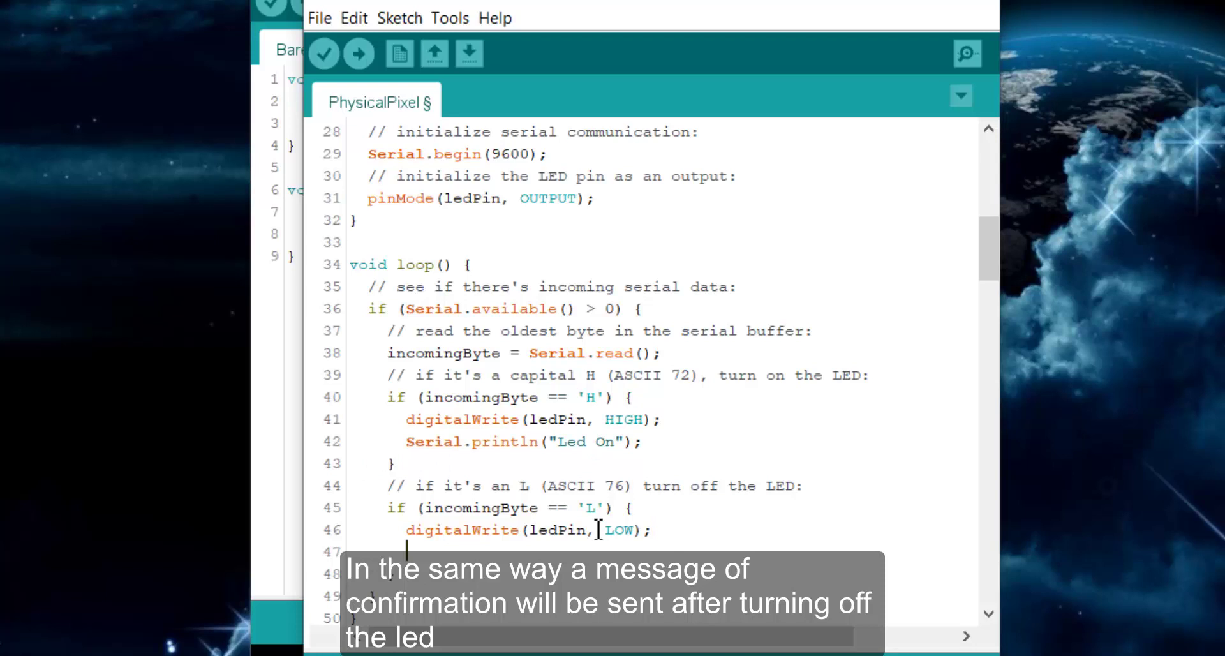
key("ctrl+v")
left_click(616, 552)
key("BackSpace")
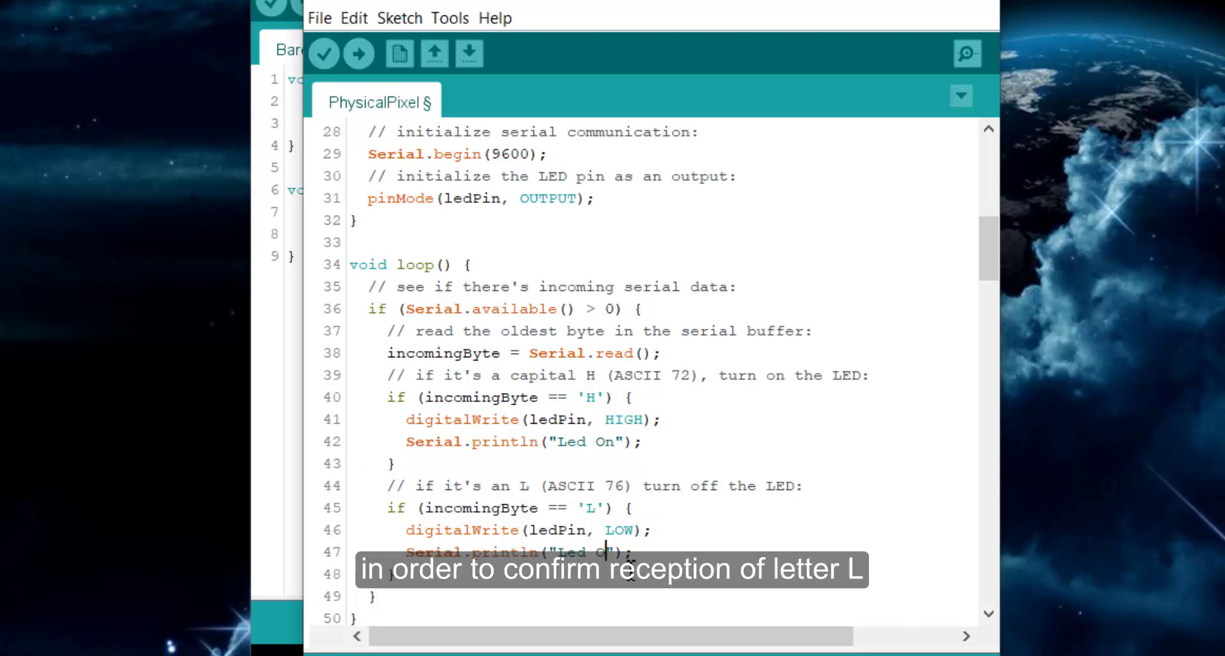
type("ff")
Confirm the board is Arduino Uno and save the edited sketch.
left_click(450, 17)
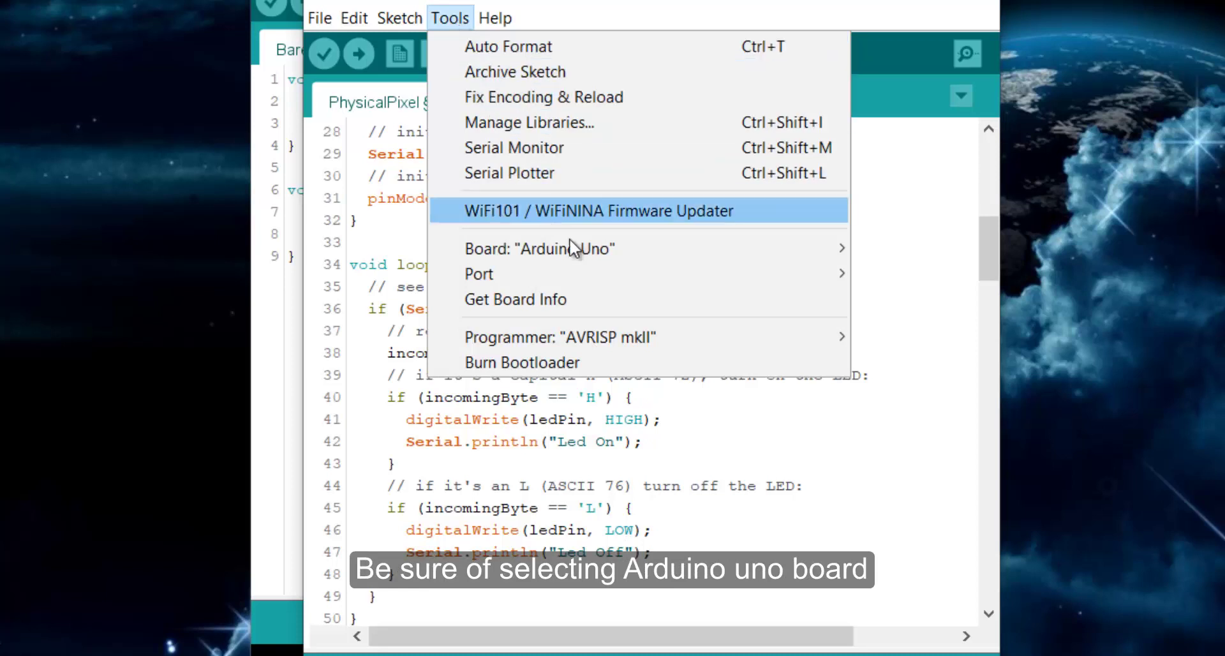
mouse_move(640, 252)
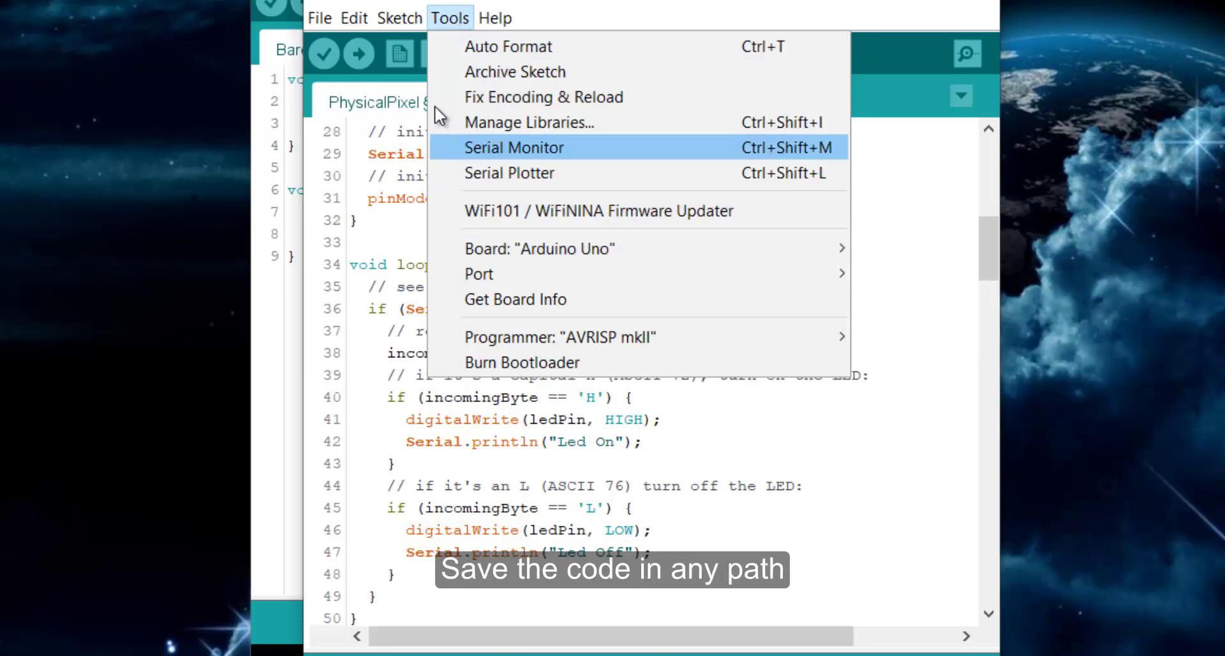
left_click(319, 18)
left_click(369, 201)
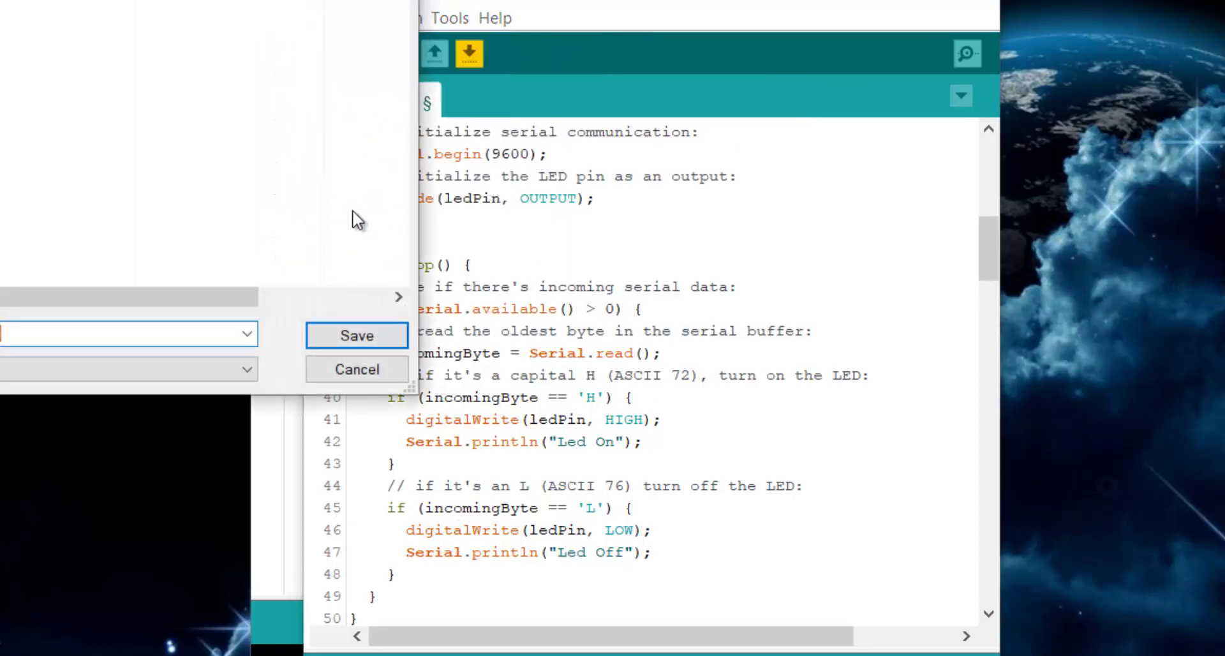
left_click(347, 334)
Export the compiled binary as a HEX file.
left_click(436, 19)
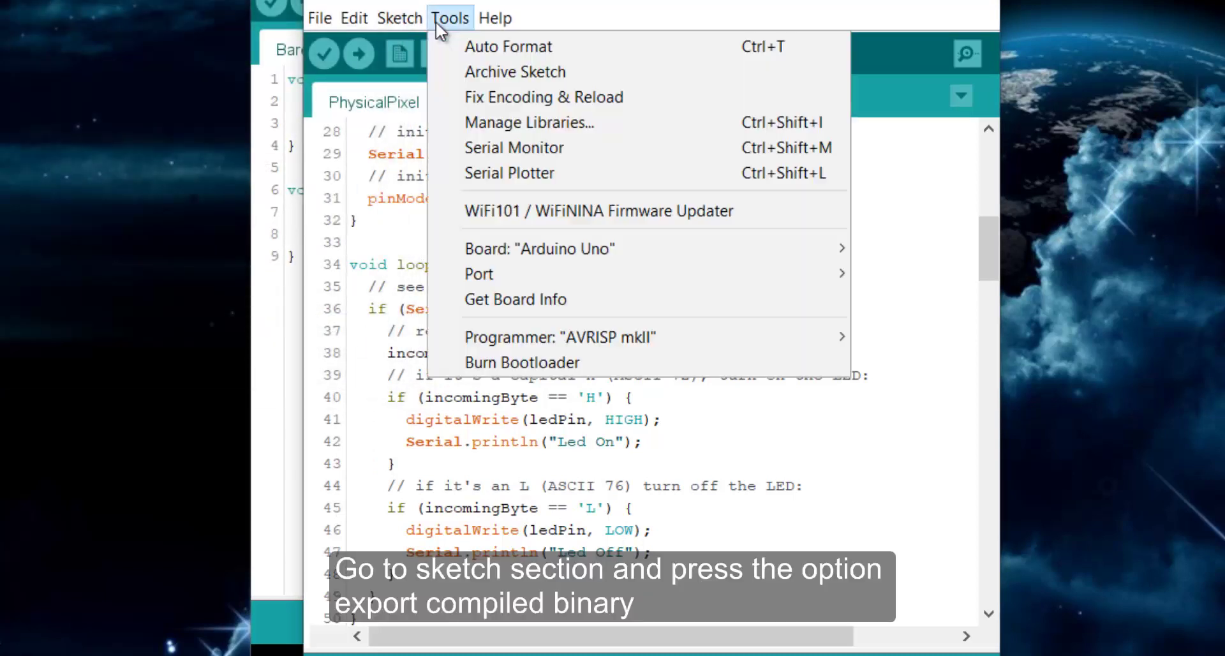
mouse_move(399, 18)
left_click(500, 121)
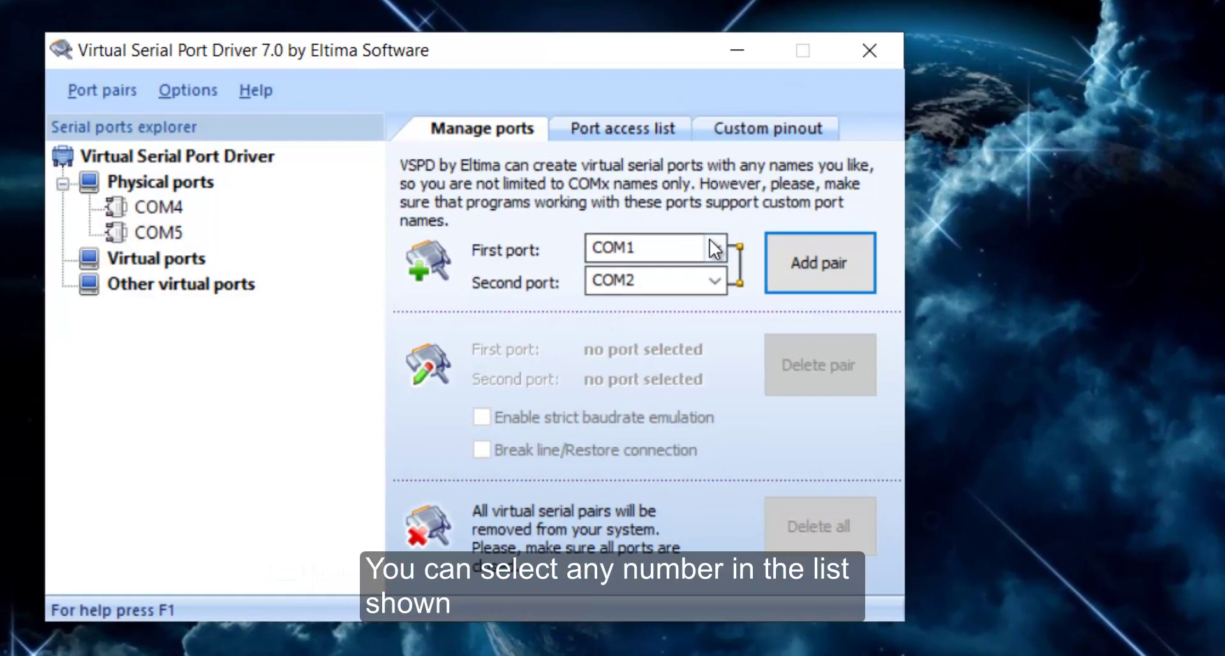
Add a virtual port pair with COM1 as first port and COM2 as second.
left_click(714, 248)
left_click(717, 249)
left_click(714, 281)
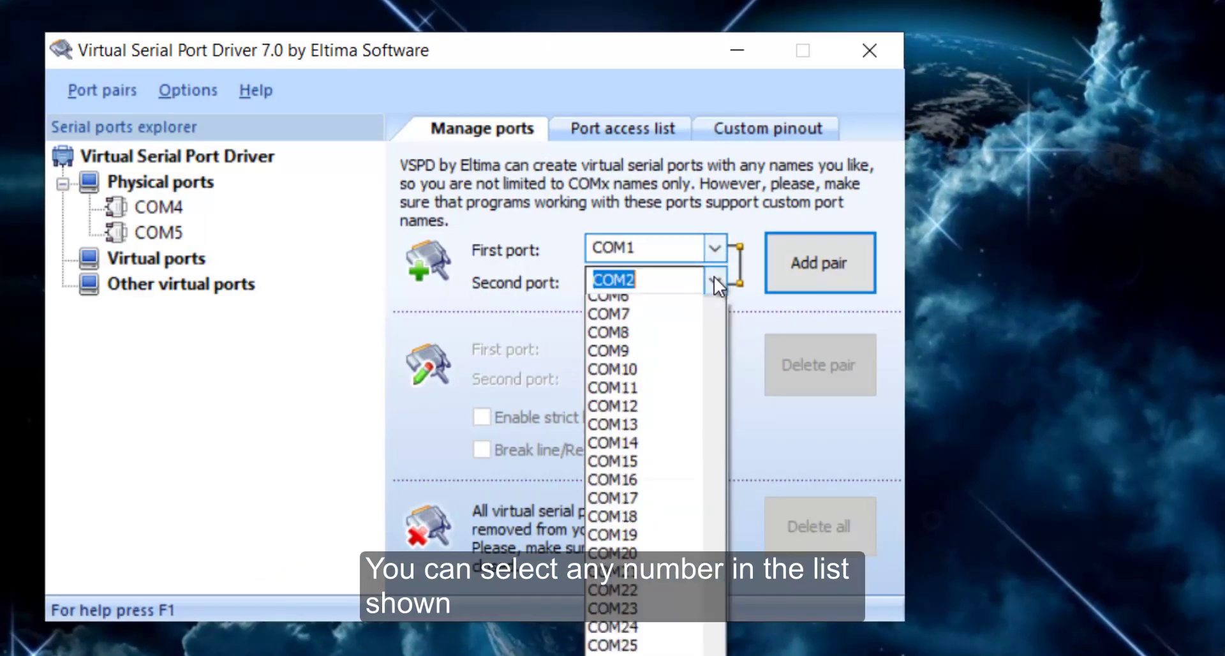
left_click(713, 277)
left_click(805, 270)
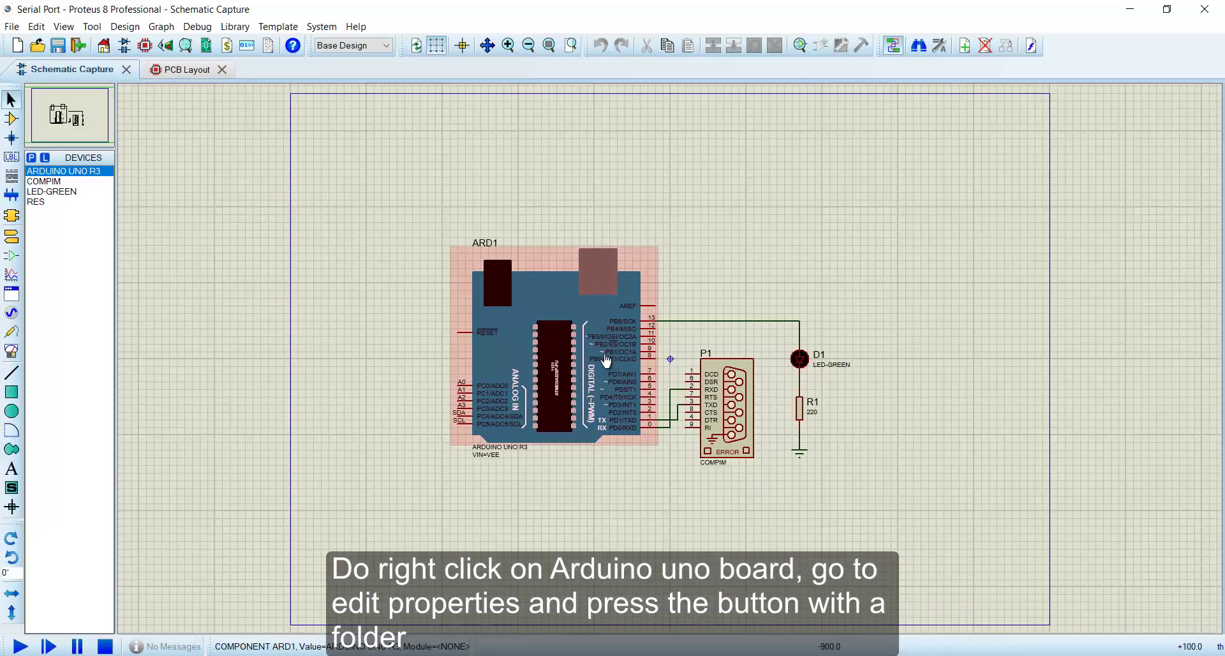
In ARD1's properties, choose Desktop\PhysicalPixel\PhysicalPixel.ino.standard.hex as the program file.
right_click(630, 294)
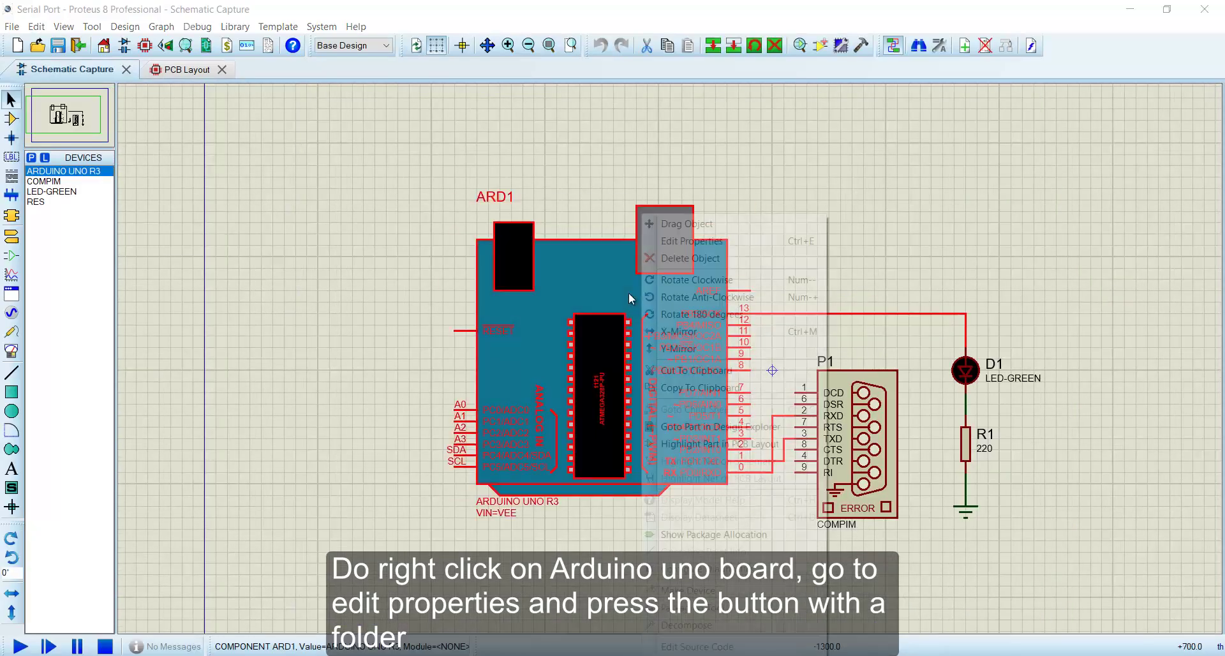
left_click(676, 242)
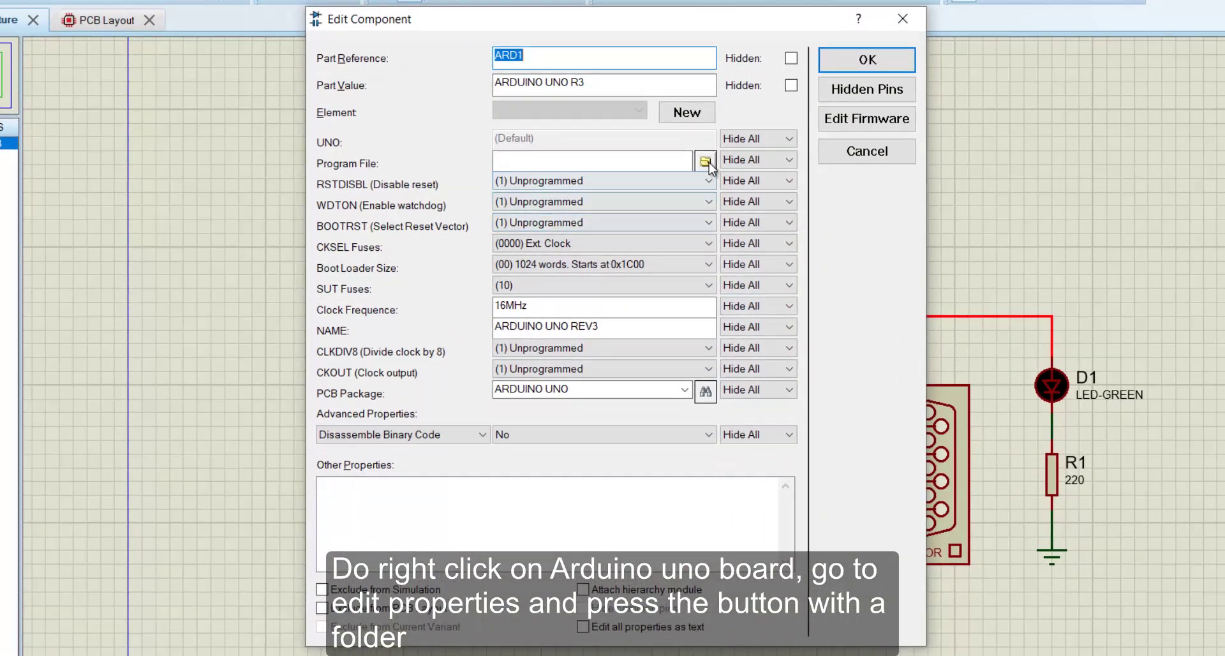
left_click(707, 162)
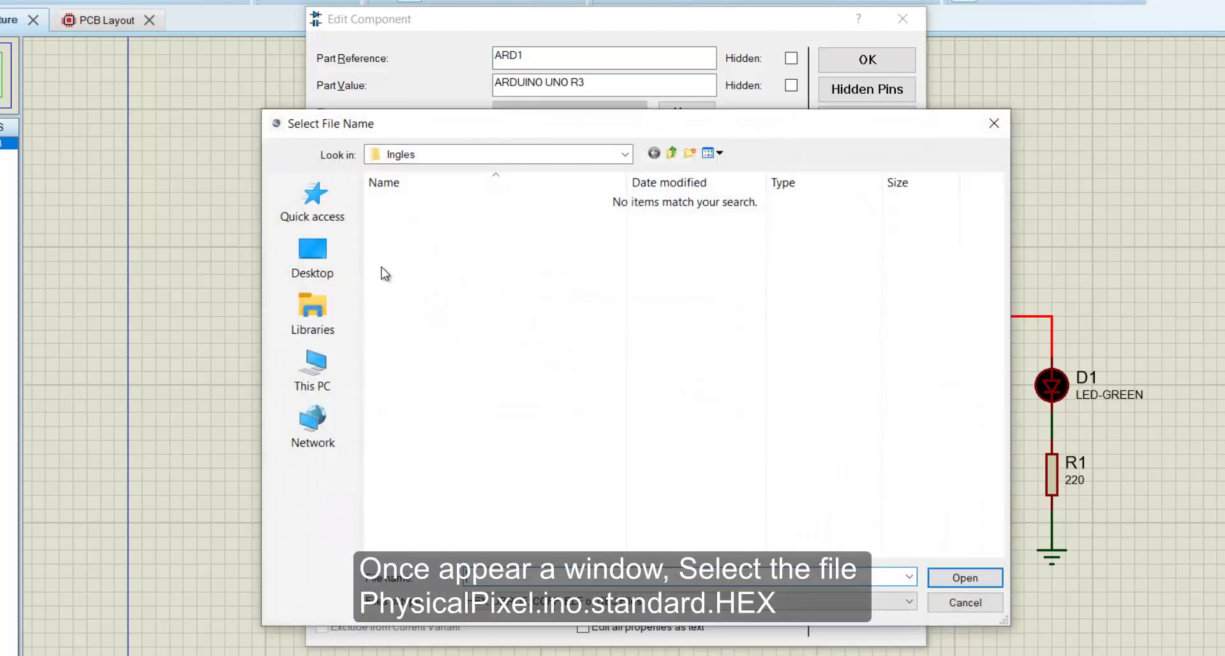
left_click(312, 268)
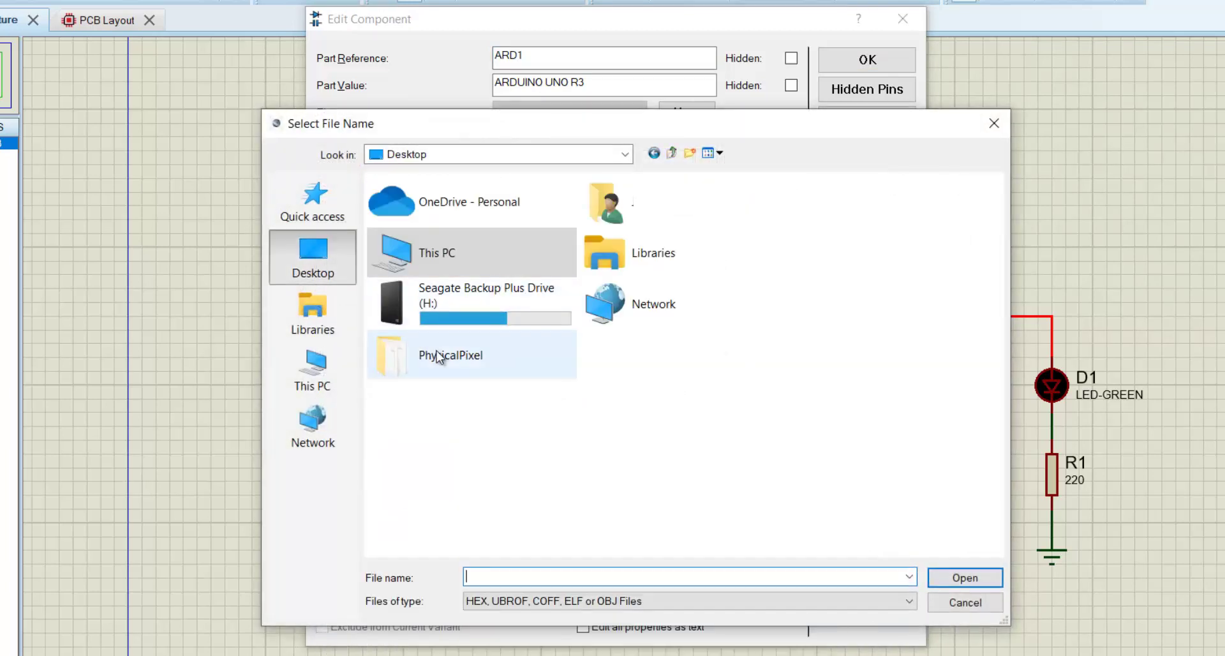
double_click(439, 358)
left_click(493, 204)
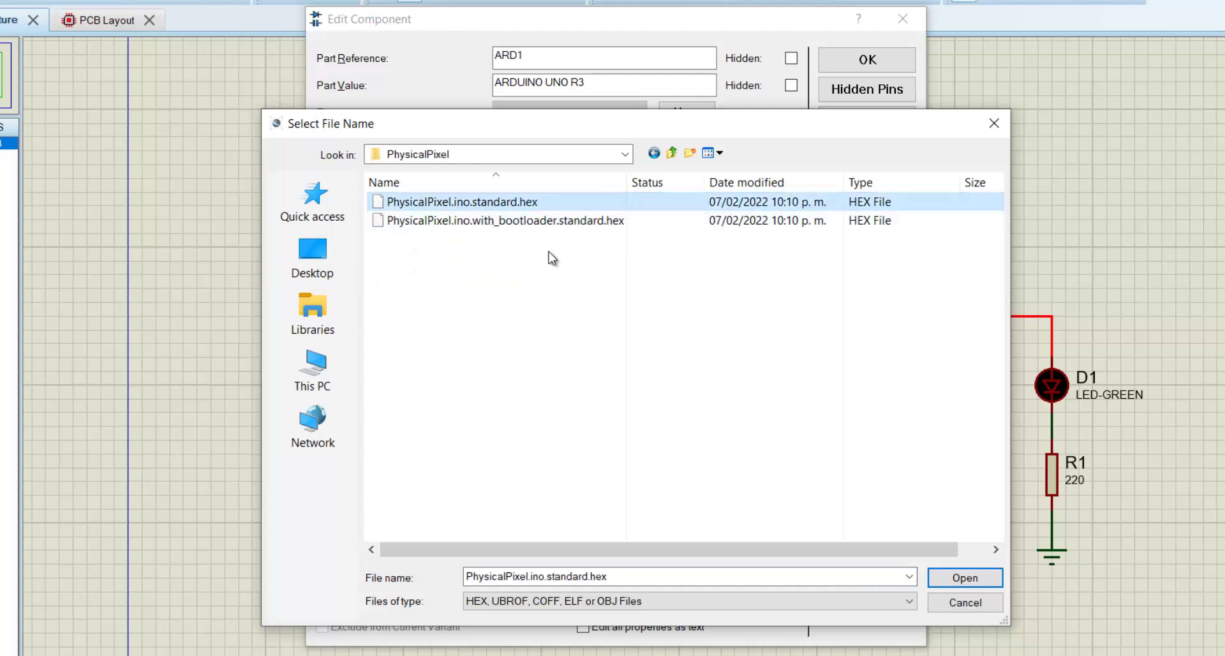
left_click(968, 580)
Apply ARD1's new program file, then set COMPIM P1 to physical port COM1 at 9600 baud.
left_click(866, 59)
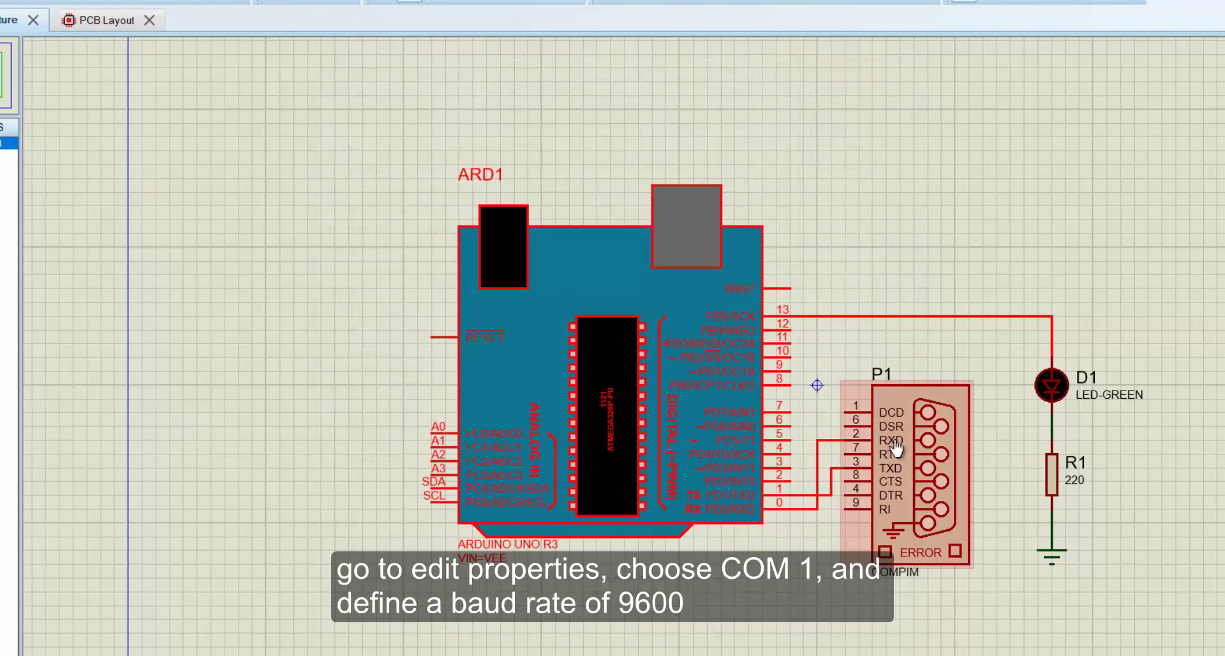
right_click(894, 438)
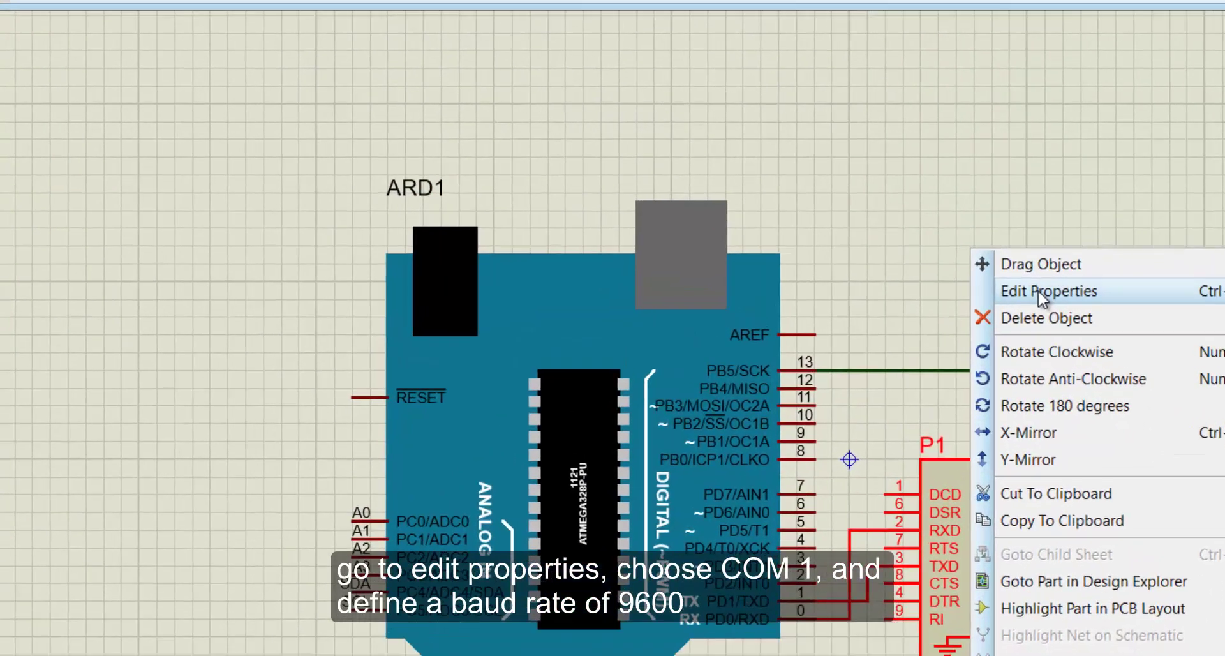
left_click(971, 254)
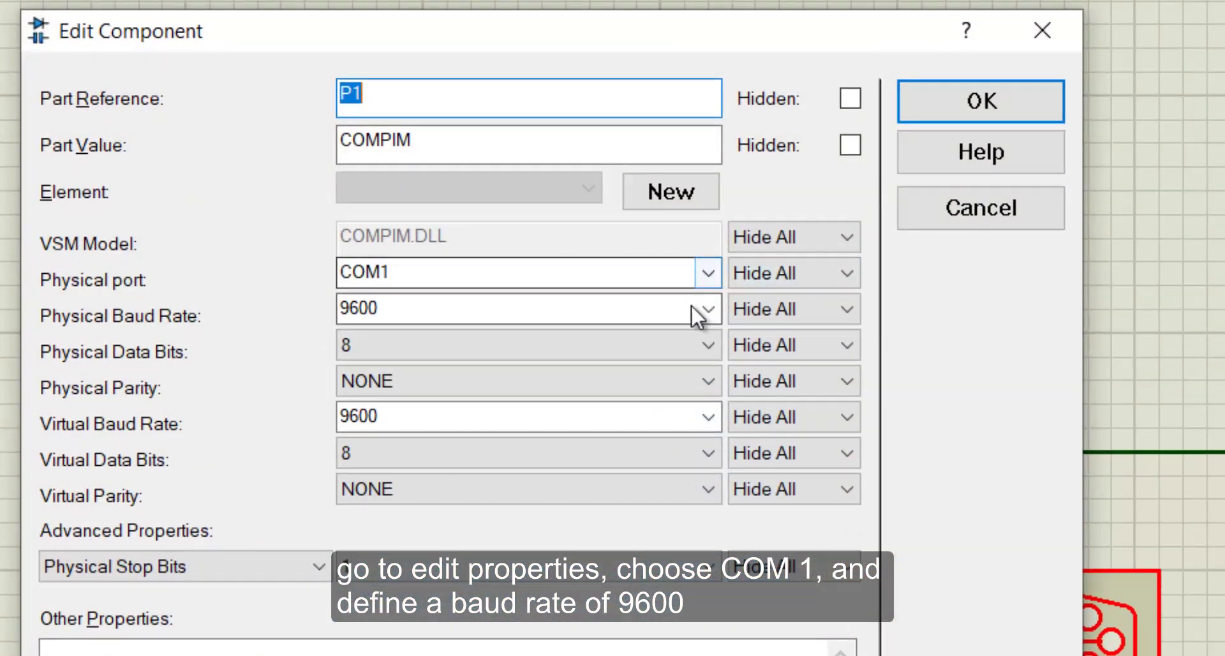
left_click(678, 308)
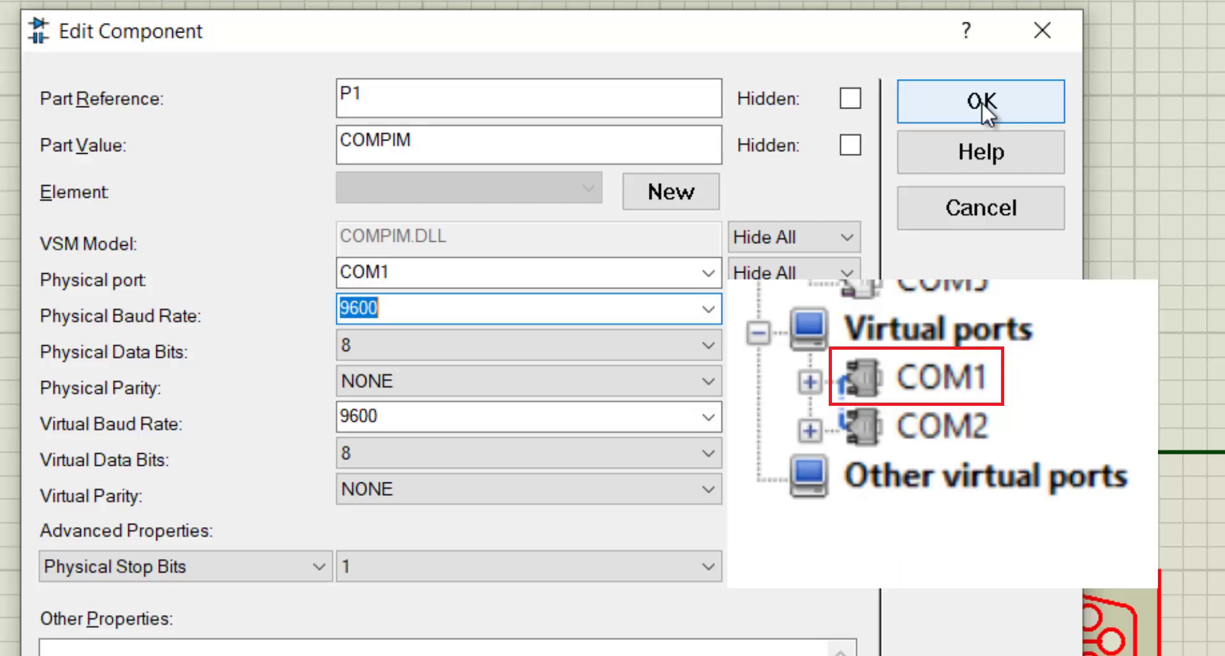
left_click(981, 101)
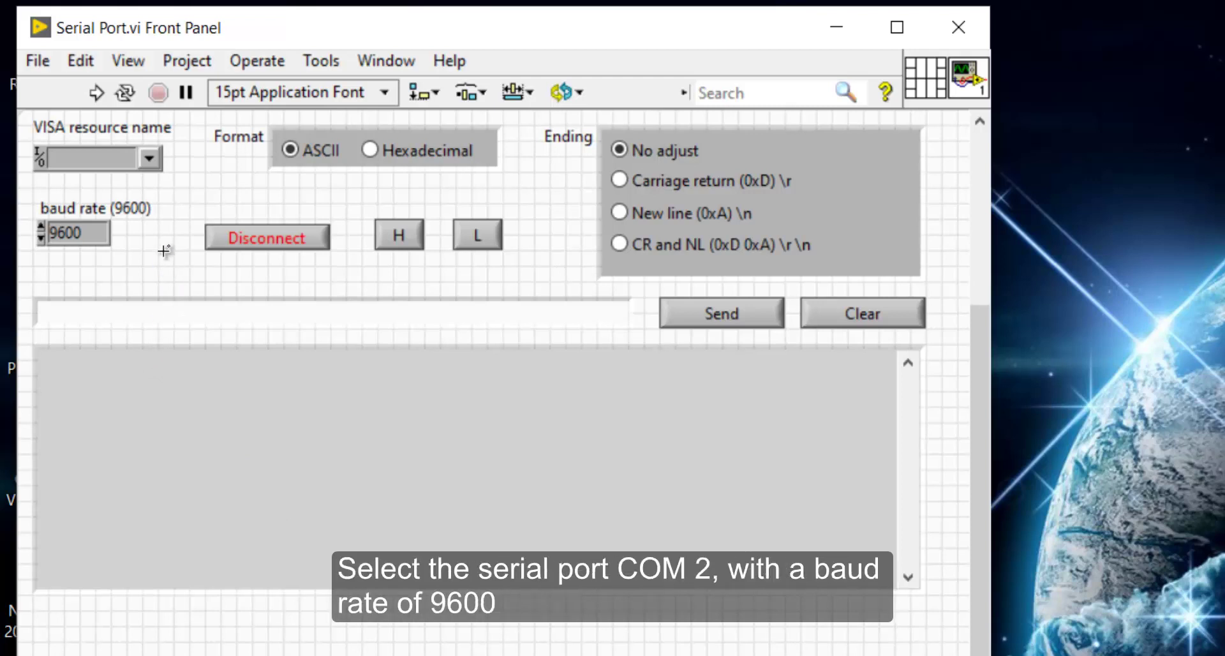
Select COM2 as the VISA resource name and verify the baud rate is 9600.
left_click(148, 159)
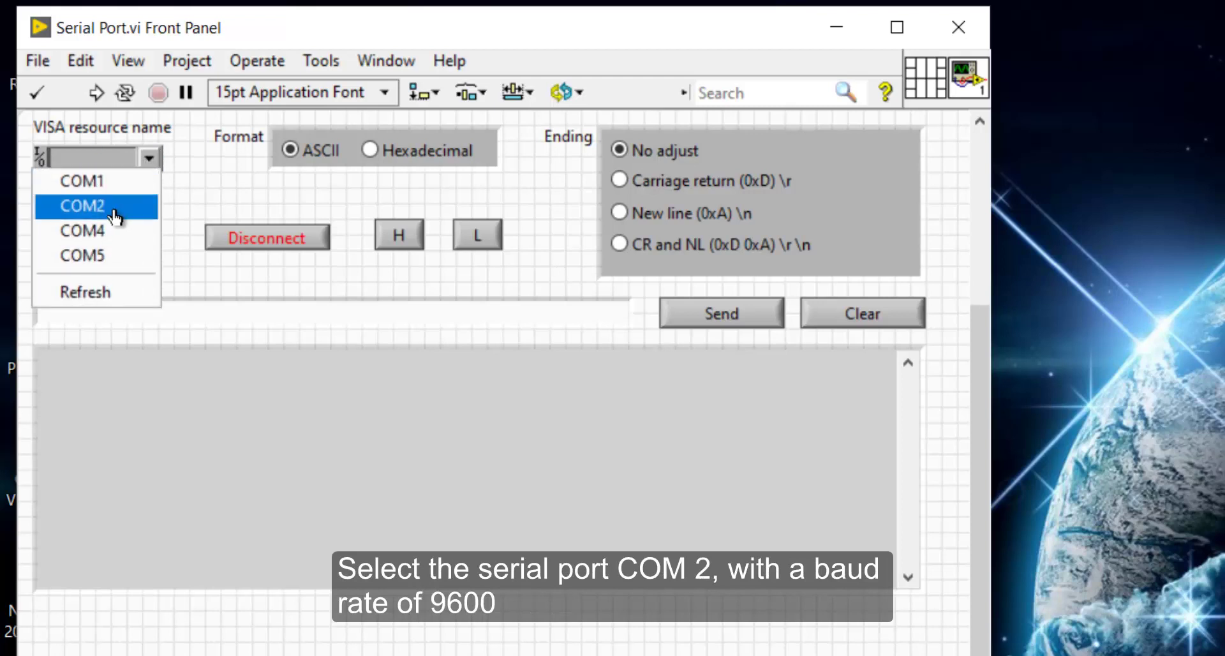
left_click(116, 207)
left_click(107, 236)
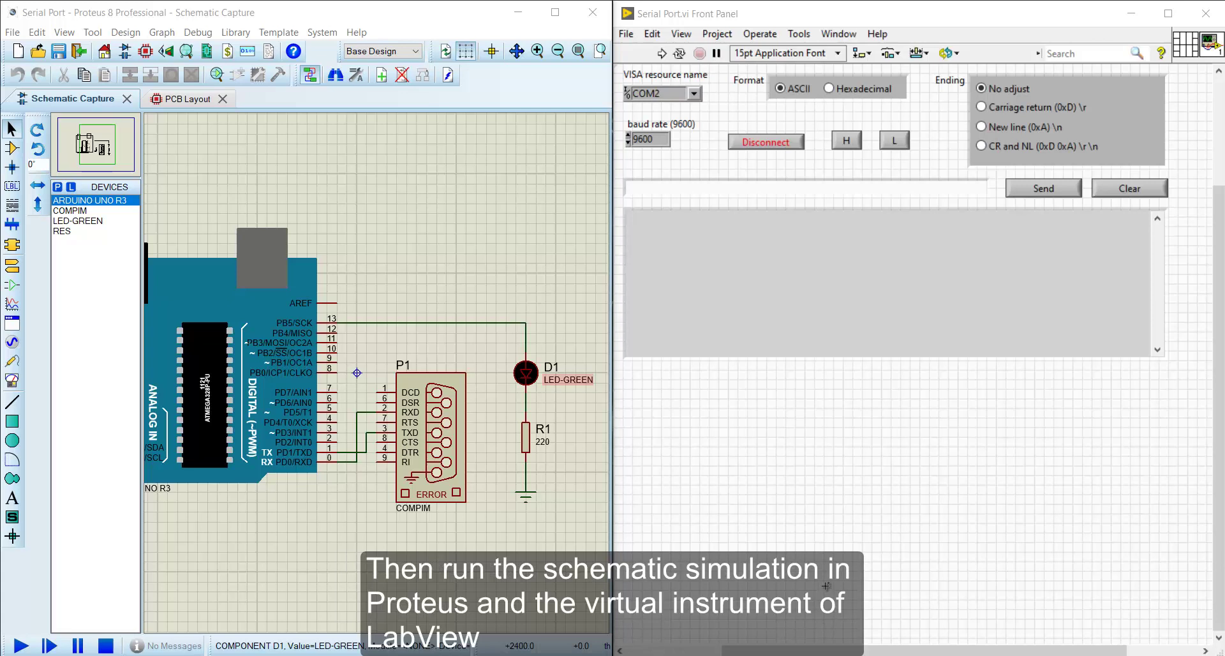
Start the Proteus simulation and the LabVIEW VI, then send H and L to toggle LED D1.
left_click(19, 646)
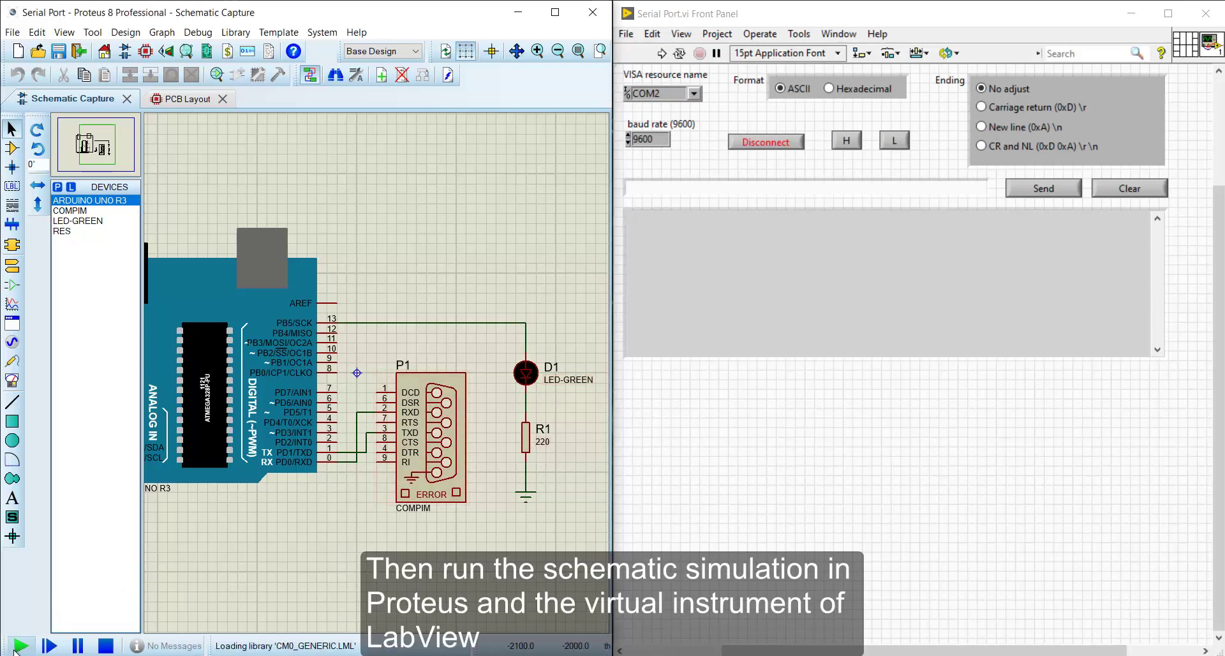
left_click(662, 57)
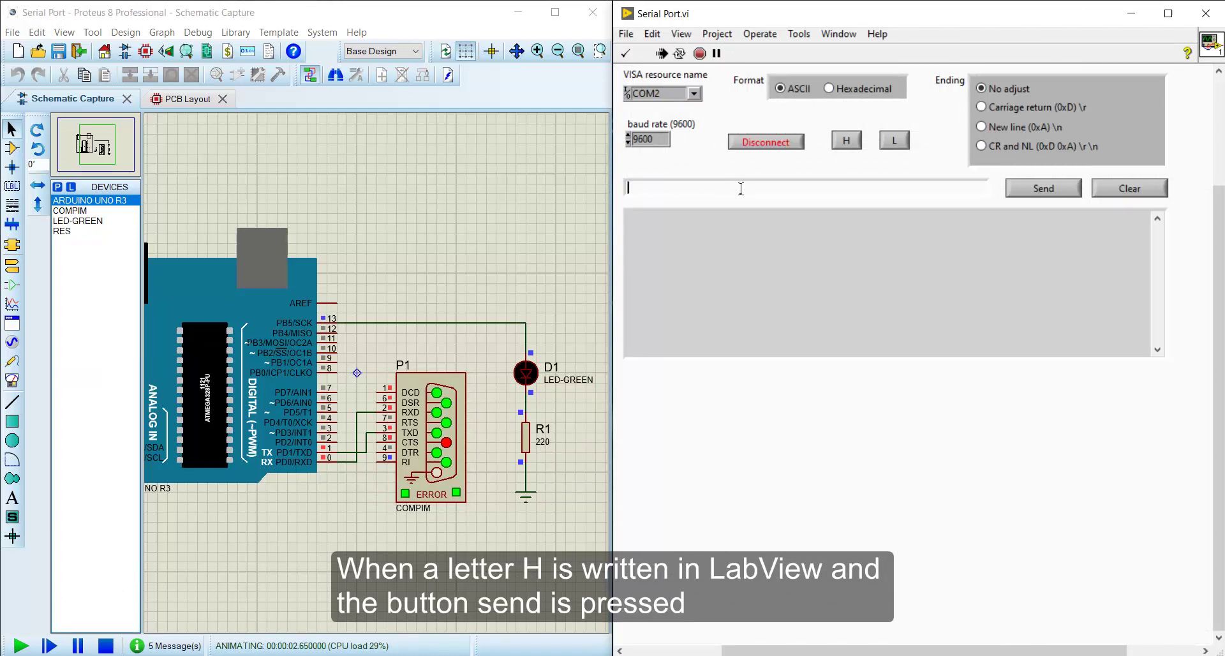
key("Caps_Lock")
type("H")
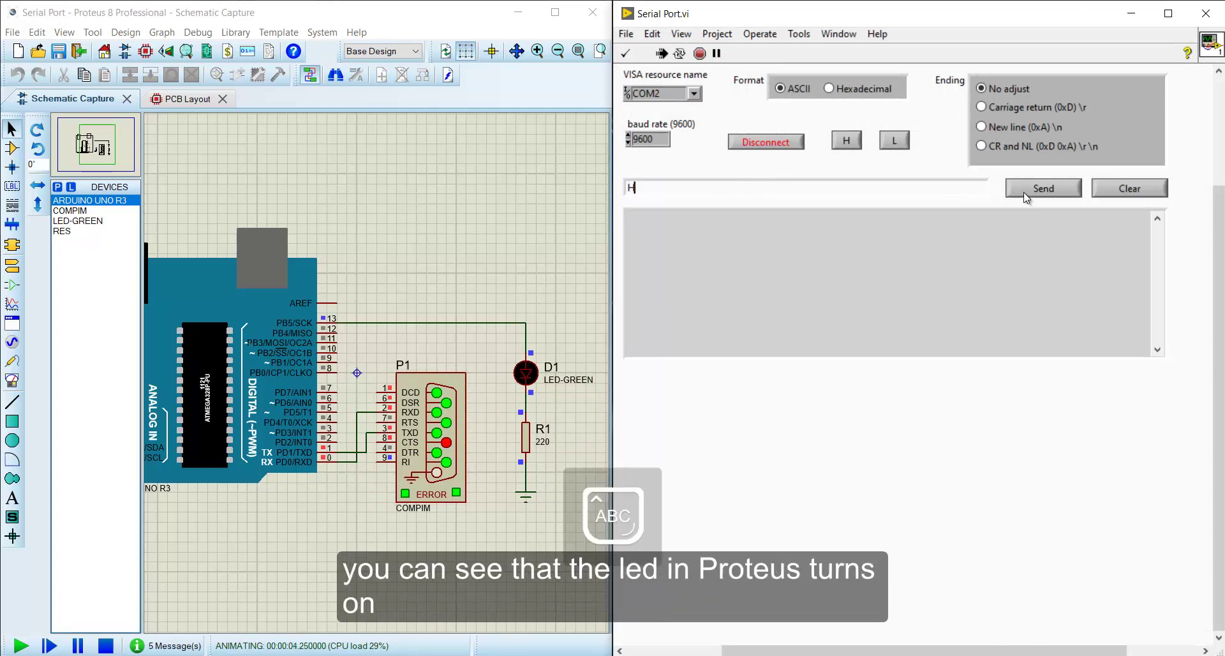
left_click(1023, 193)
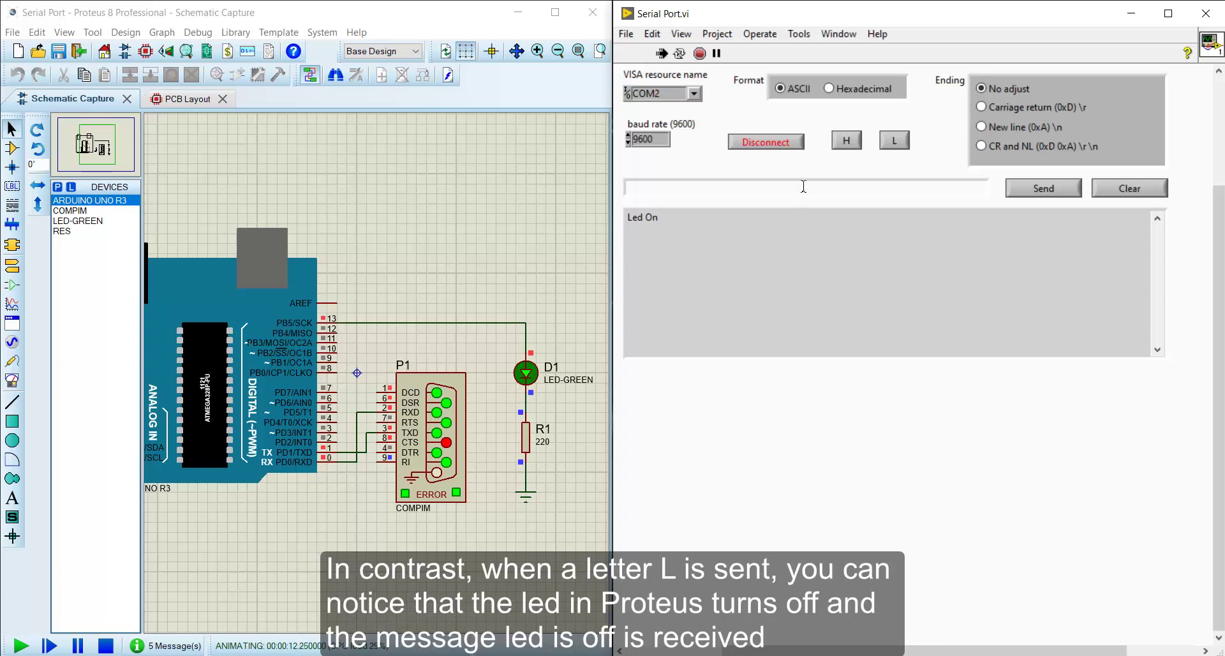
left_click(1050, 192)
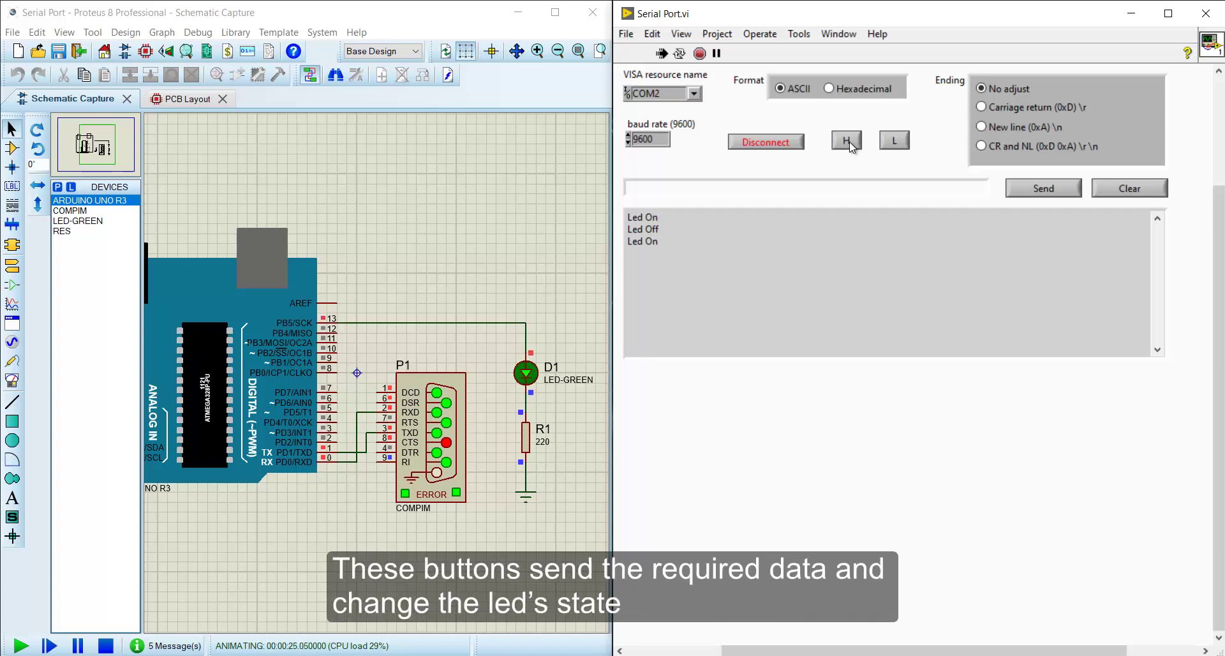
Send the L off command to the simulated LED with the front-panel button.
left_click(892, 146)
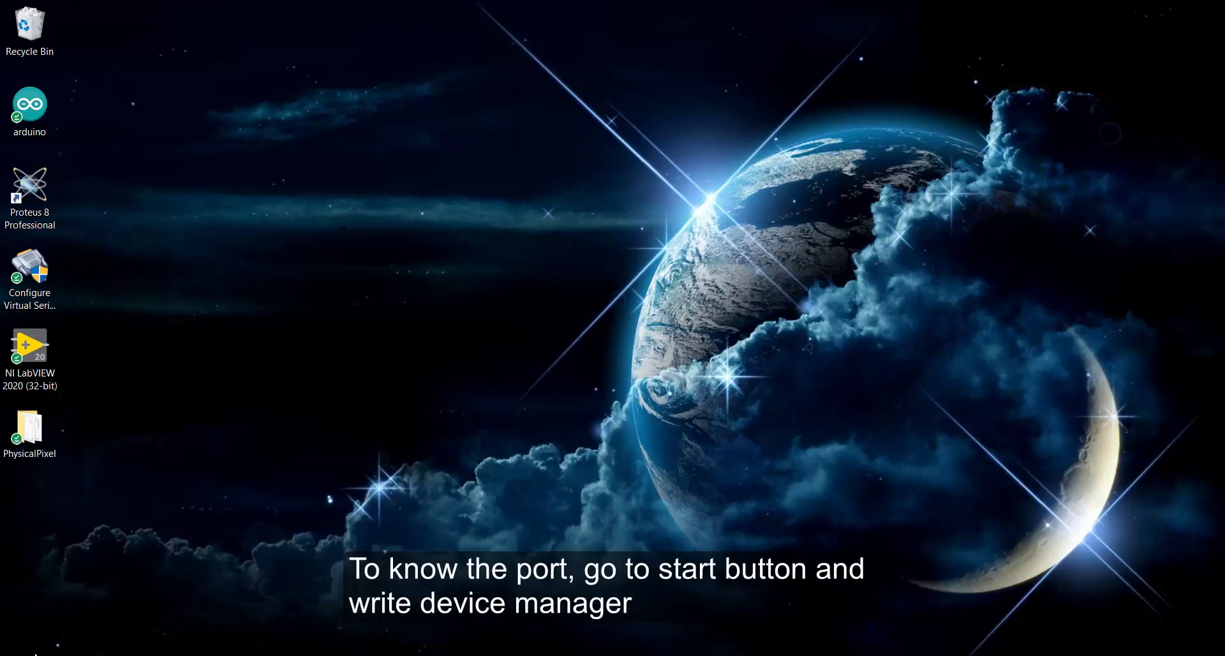
Search for Device Manager with "devi" and open it.
key("super")
type("devi")
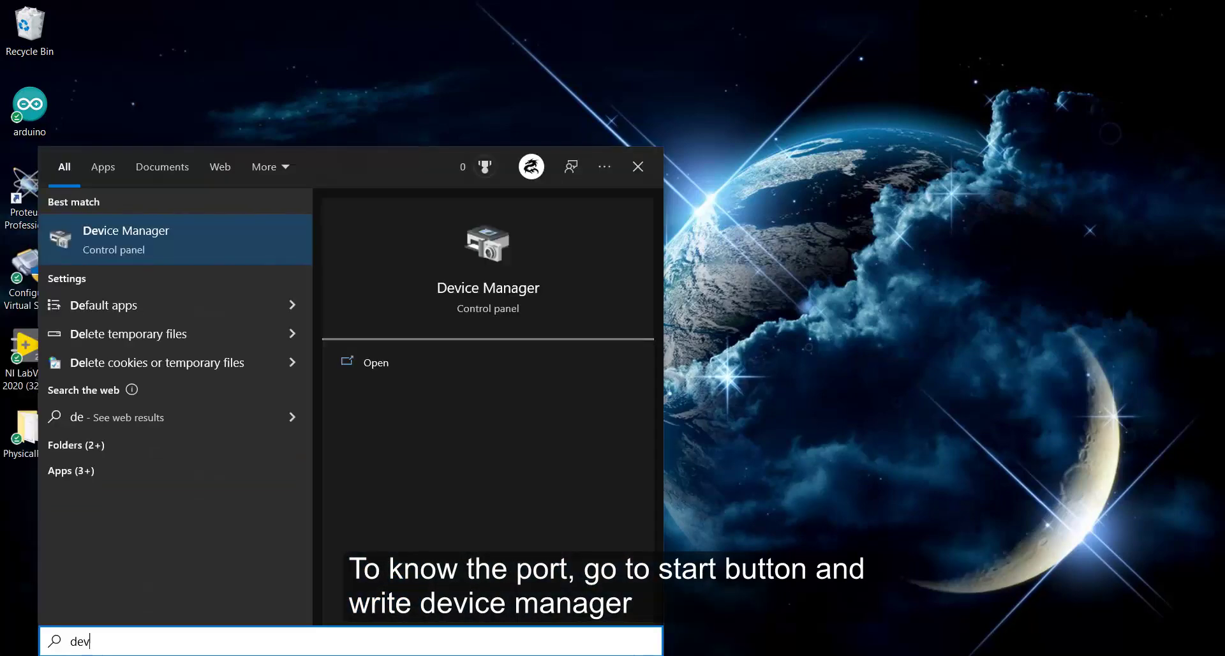
left_click(193, 240)
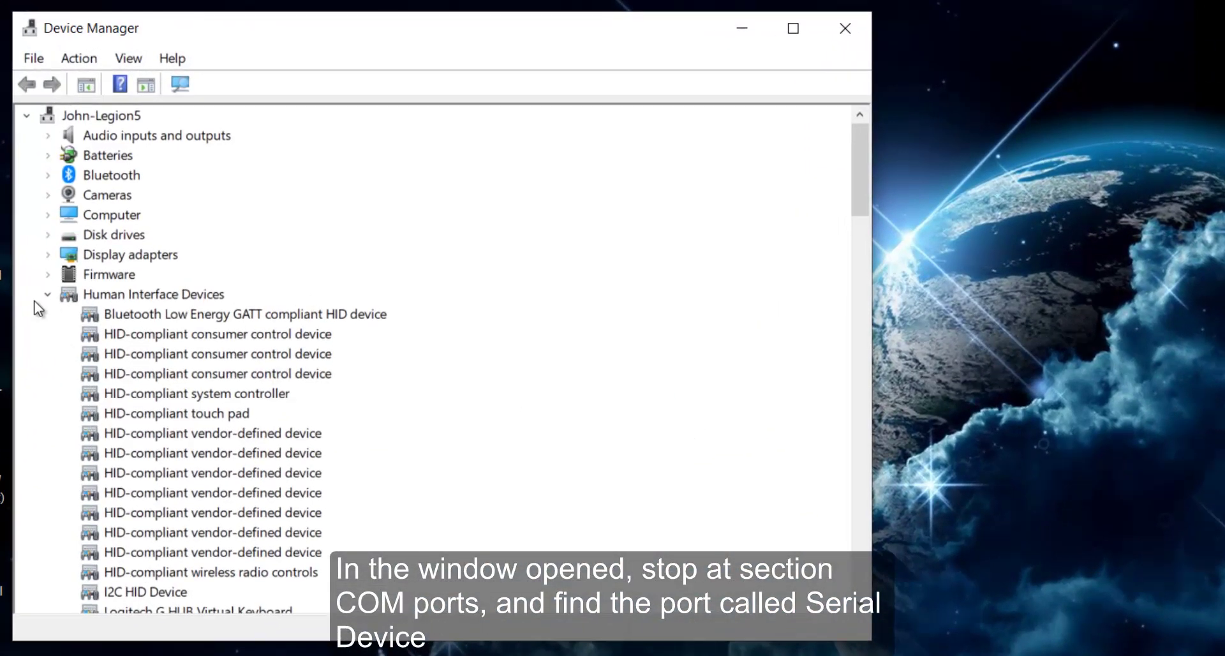
Expand Ports (COM & LPT) and select the Arduino's USB Serial Device (COM14).
scroll(213, 438, "down", 4)
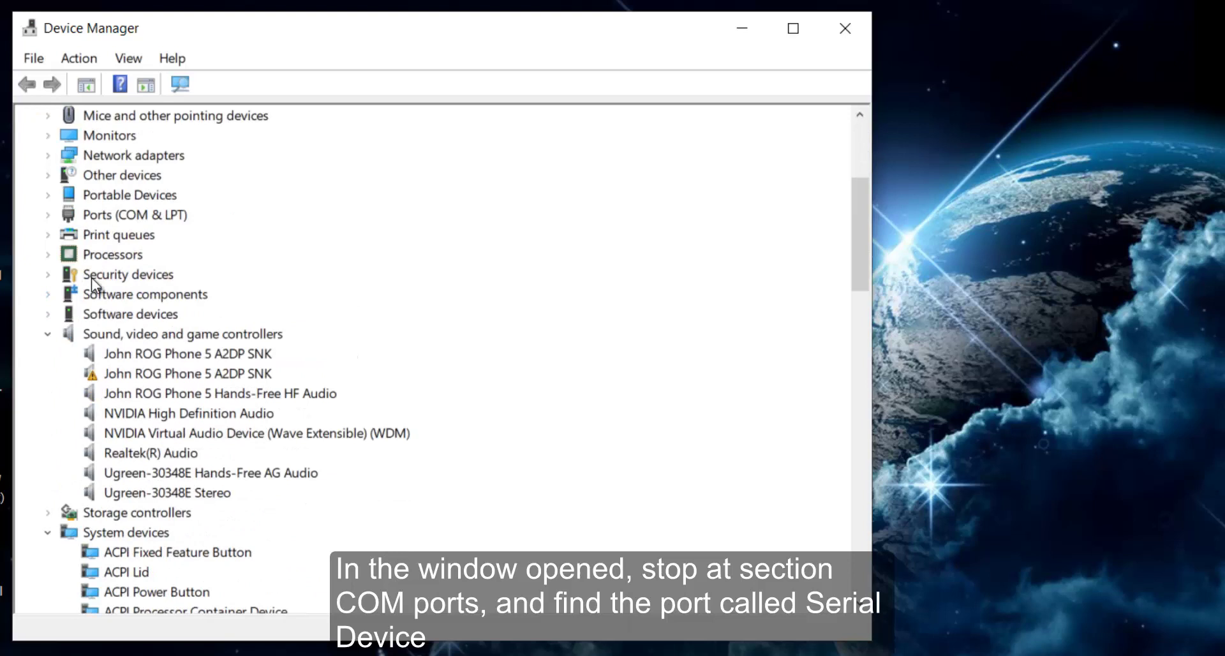
left_click(54, 215)
left_click(175, 315)
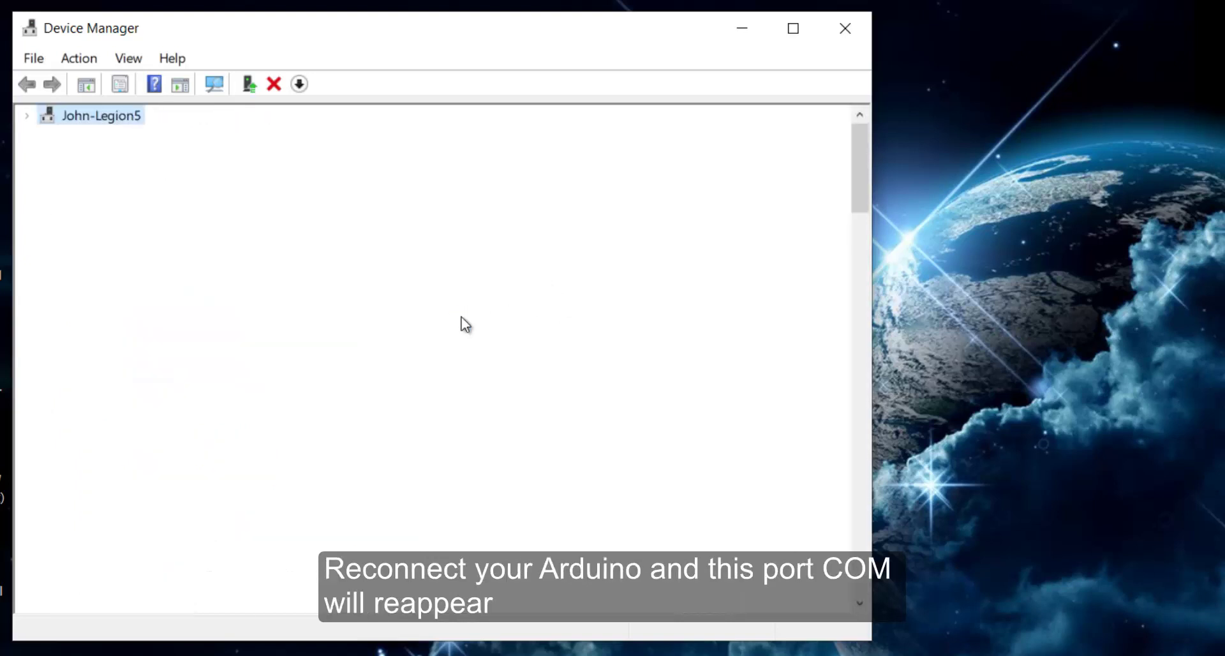
scroll(306, 364, "down", 2)
scroll(147, 498, "down", 2)
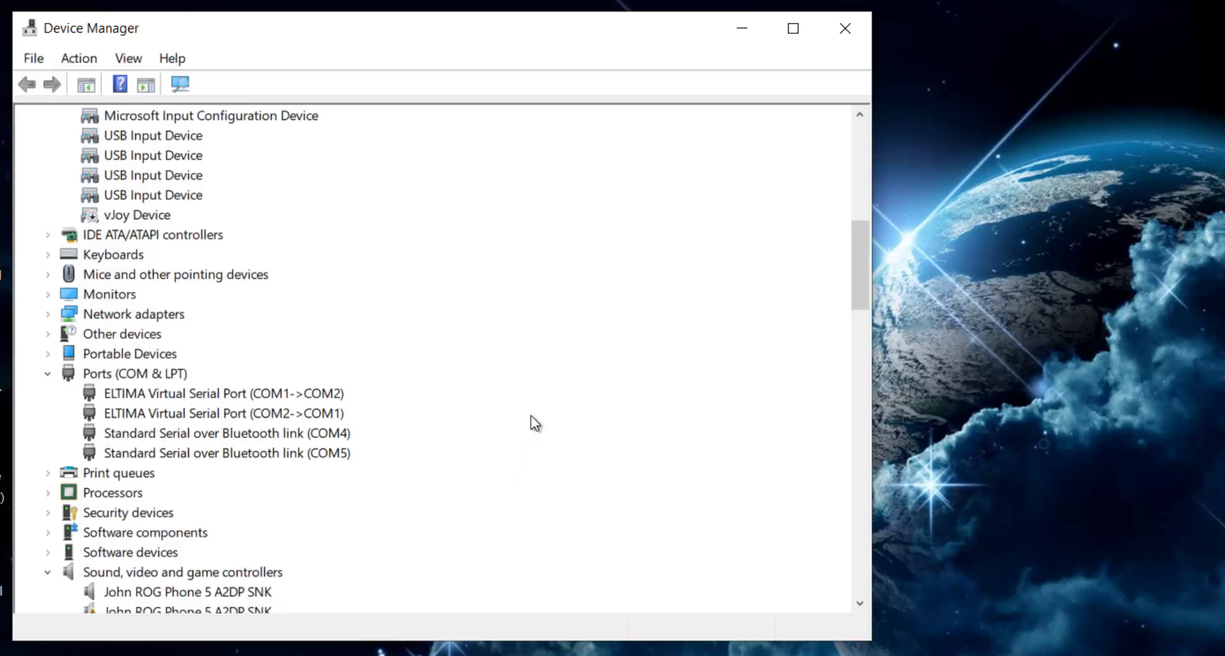
scroll(766, 395, "down", 8)
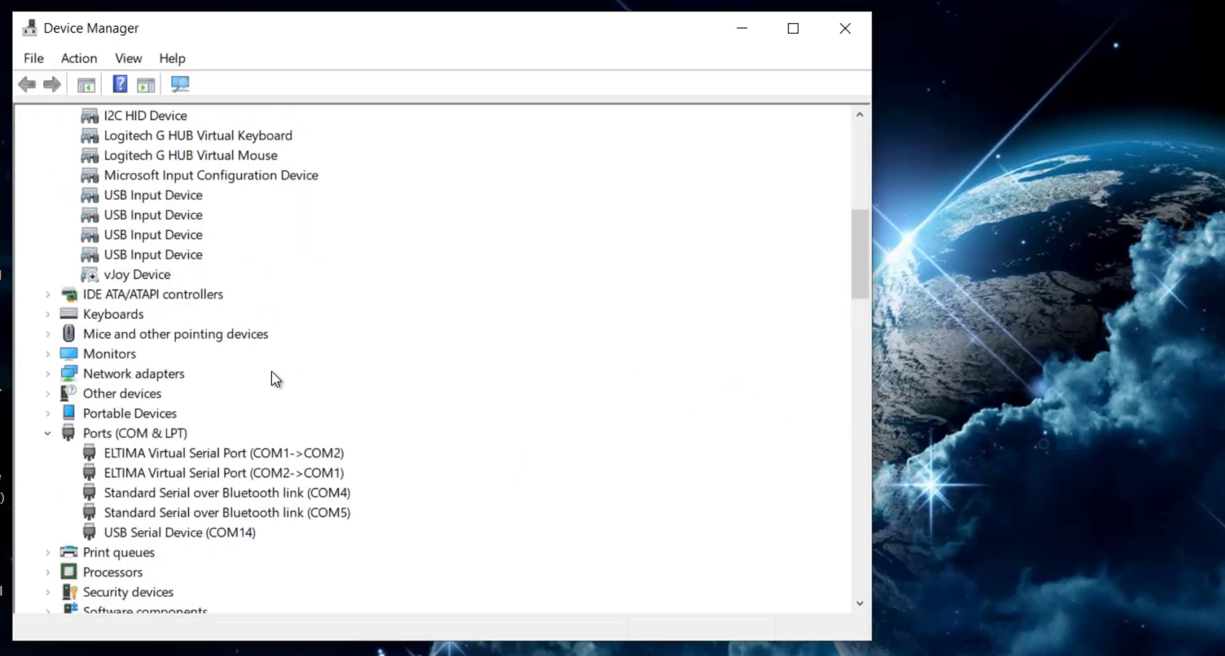
left_click(243, 538)
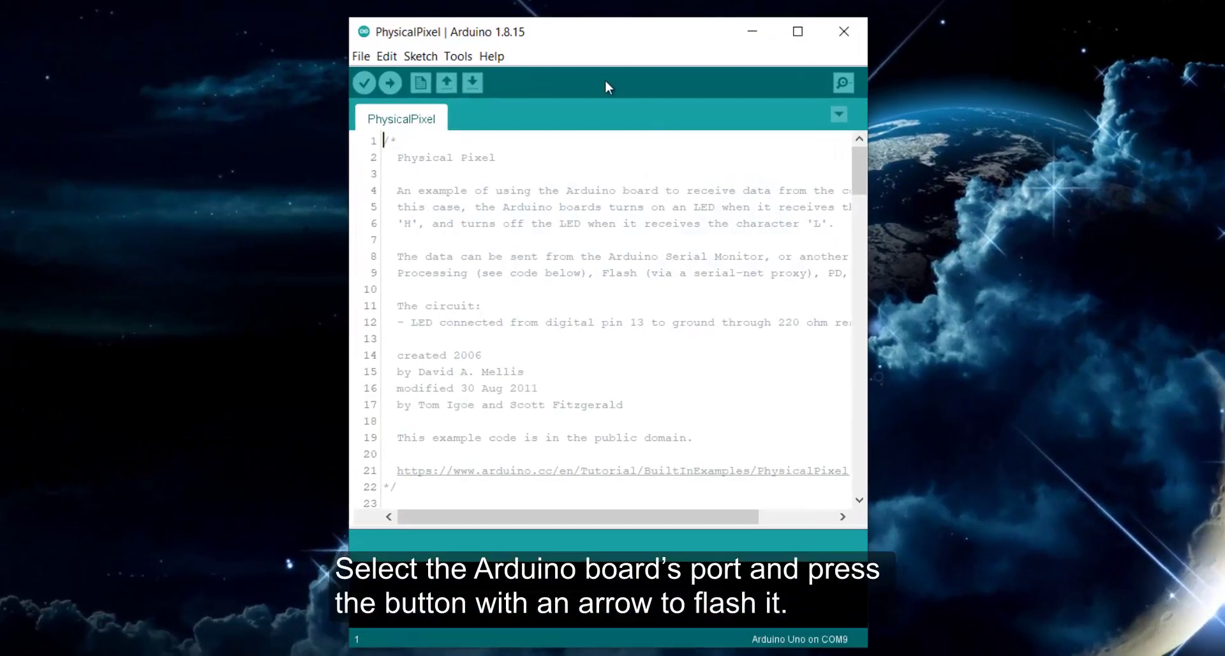
Switch the board port to COM14 and flash the 1852-byte PhysicalPixel sketch to the Uno.
left_click(458, 56)
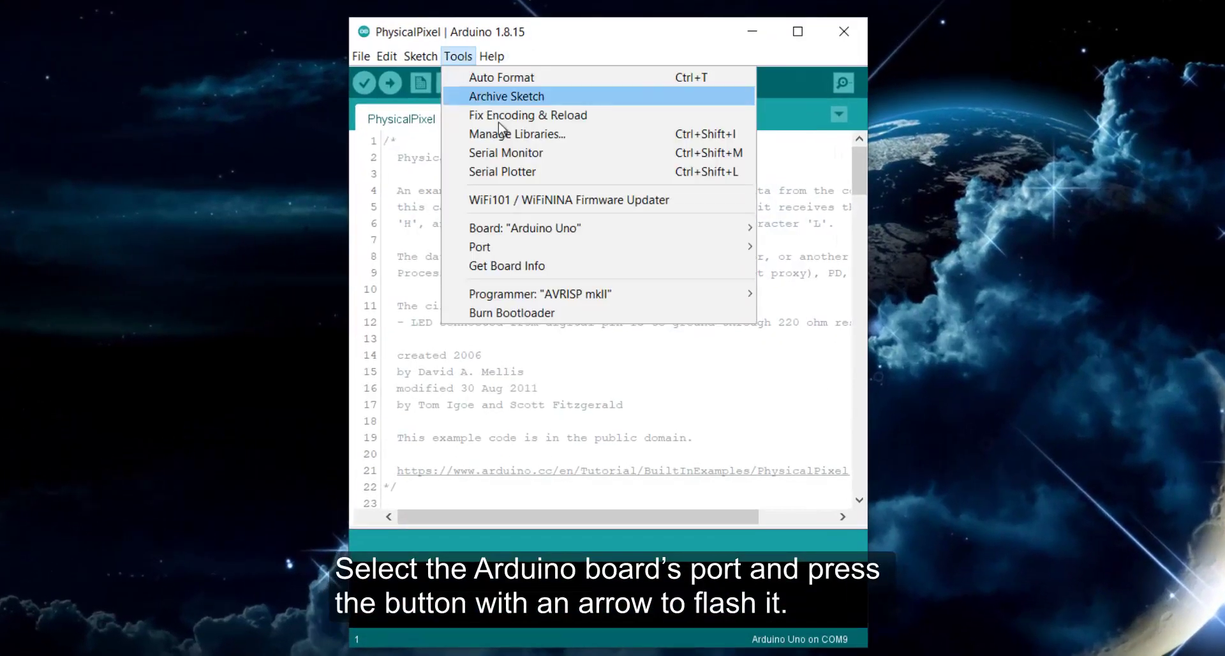
mouse_move(735, 254)
left_click(815, 284)
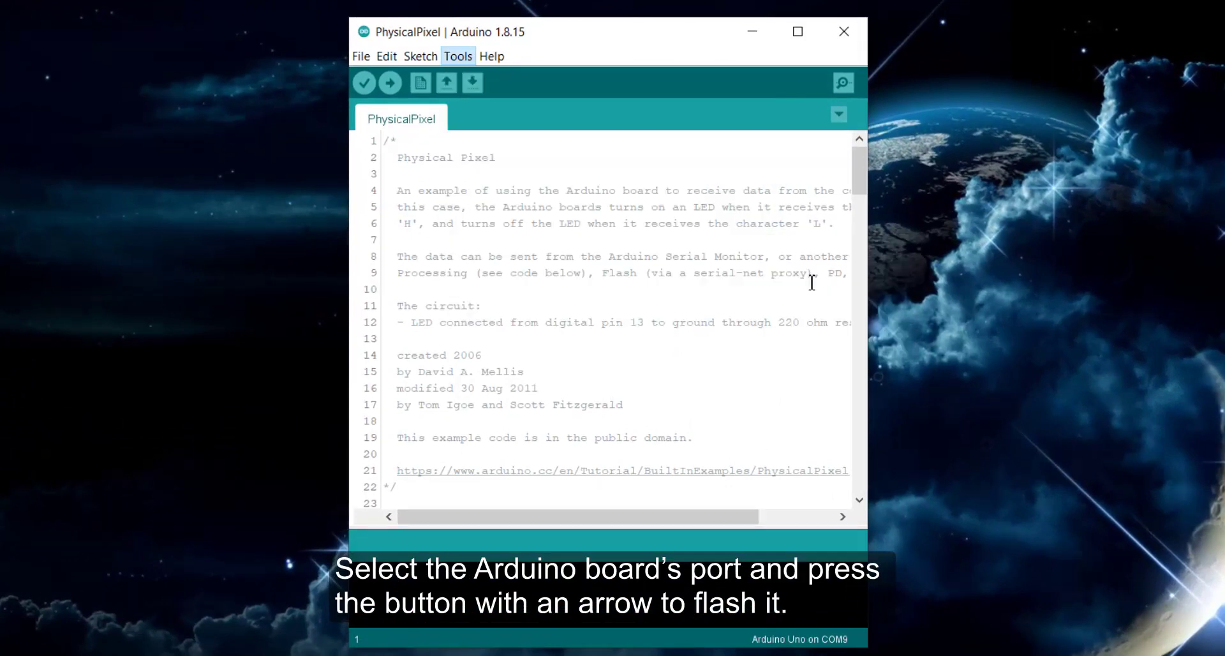
left_click(388, 86)
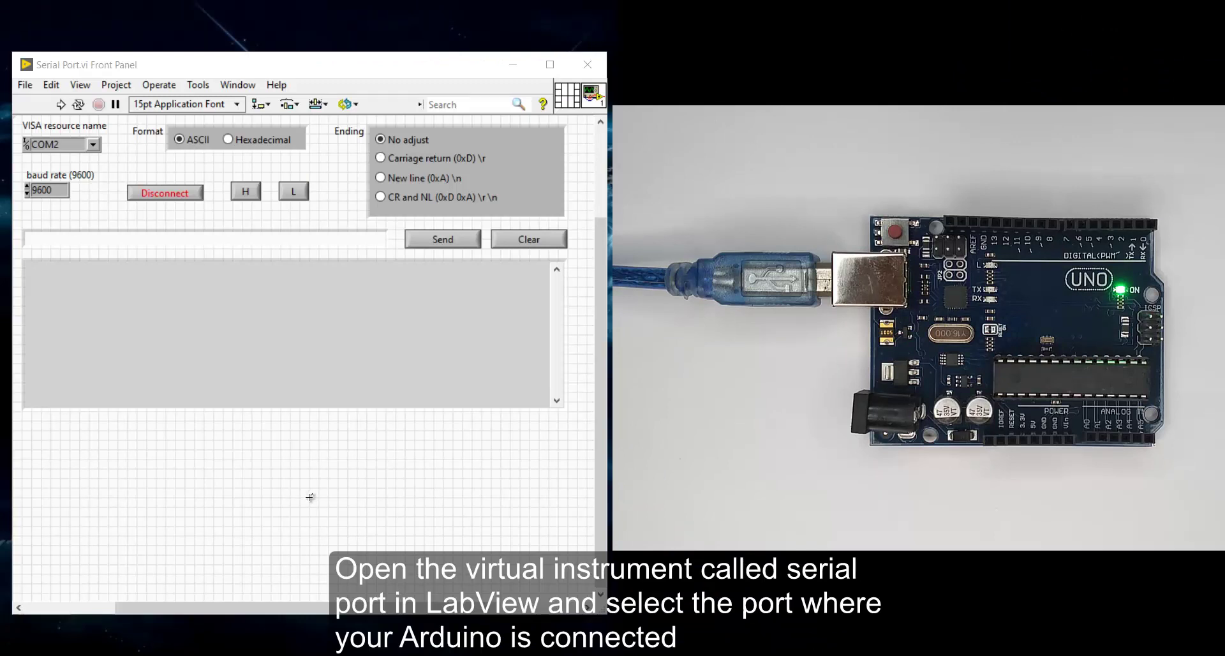
Set the serial VI's VISA resource to COM14 and start it running.
left_click(93, 148)
left_click(93, 147)
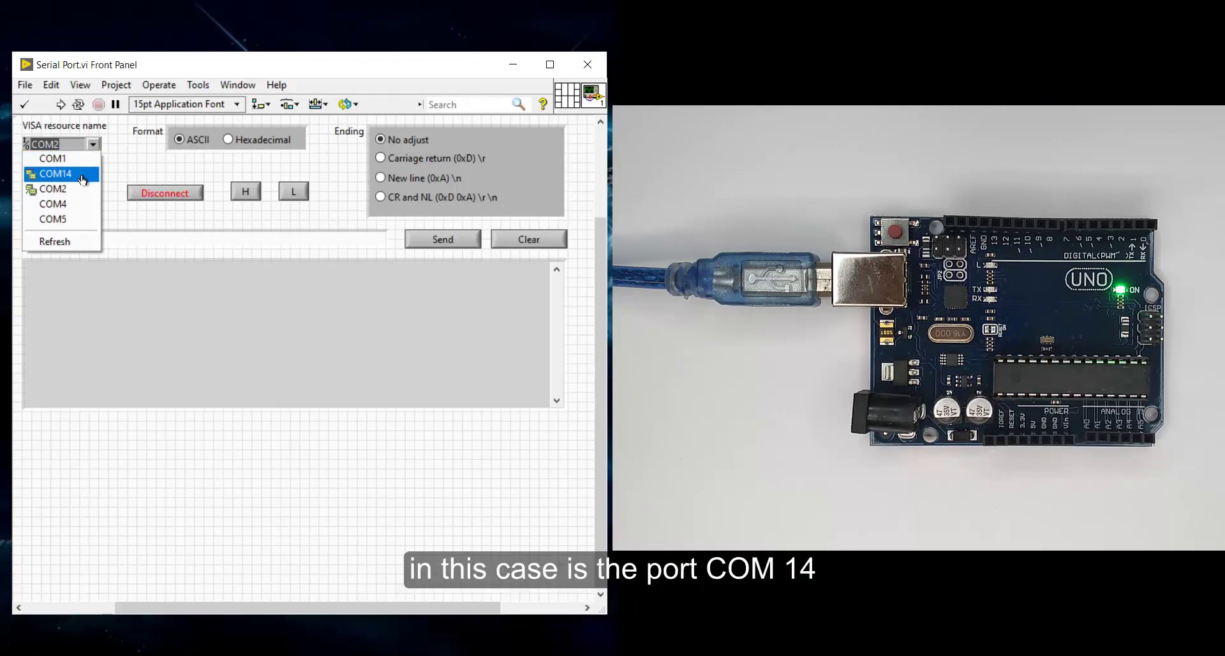
left_click(82, 180)
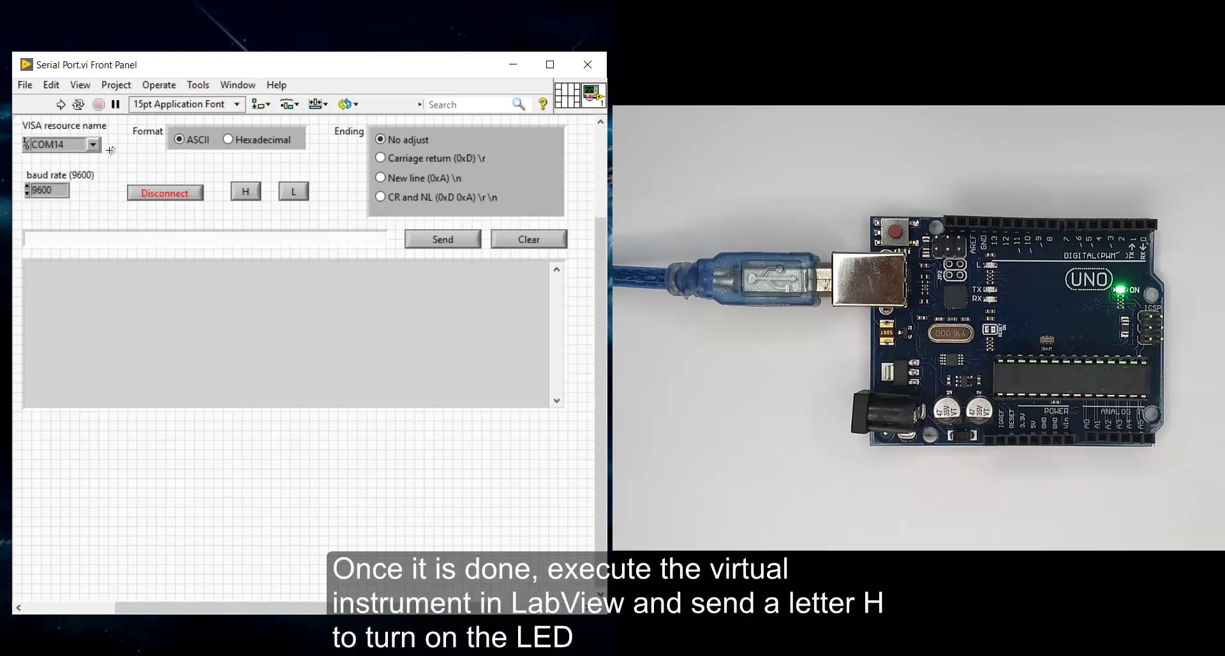
left_click(61, 105)
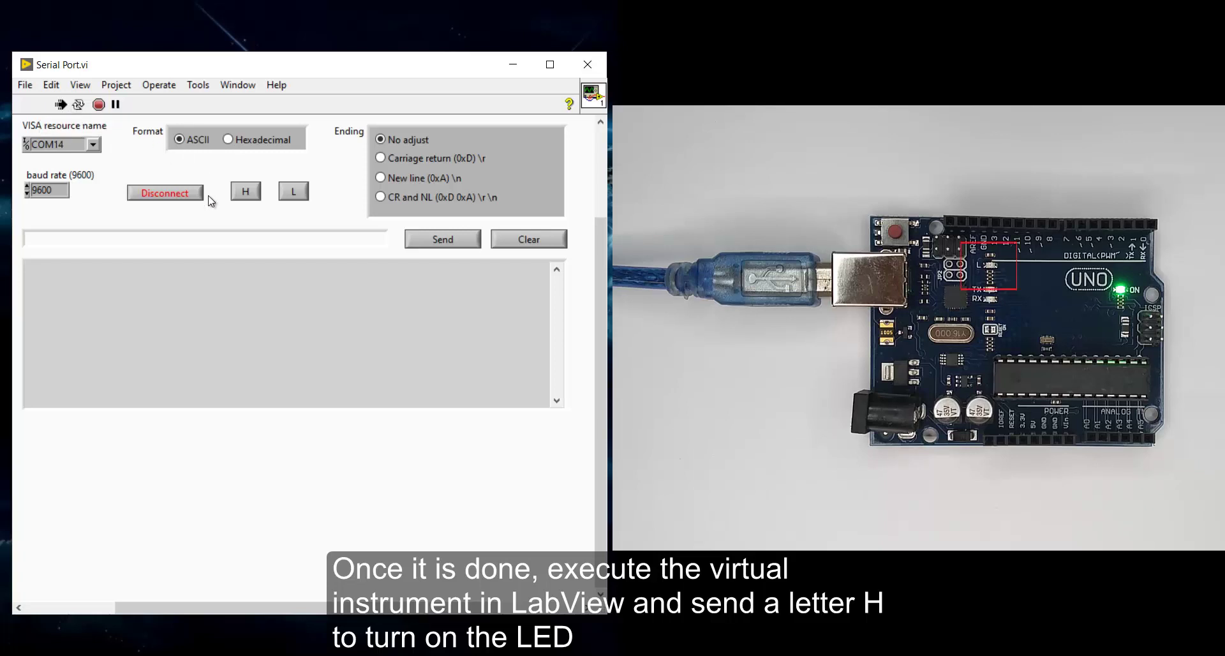
Send H, then L, then H again so the log shows Led On, Led Off, Led On.
left_click(212, 236)
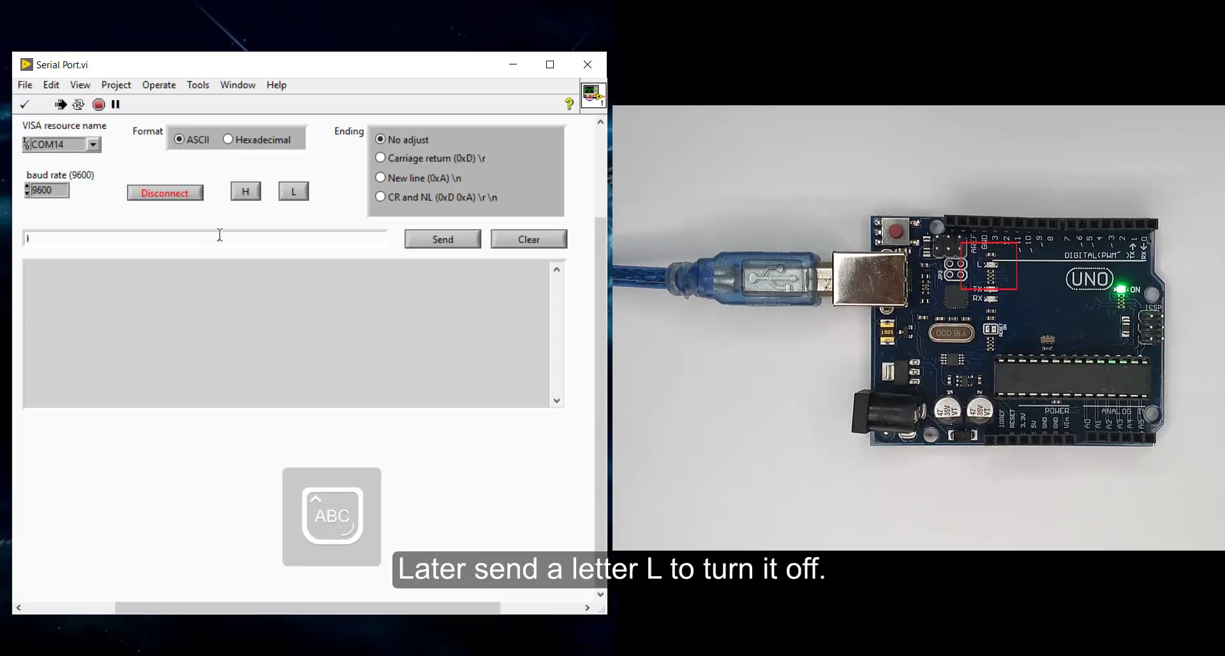
type("H")
left_click(423, 241)
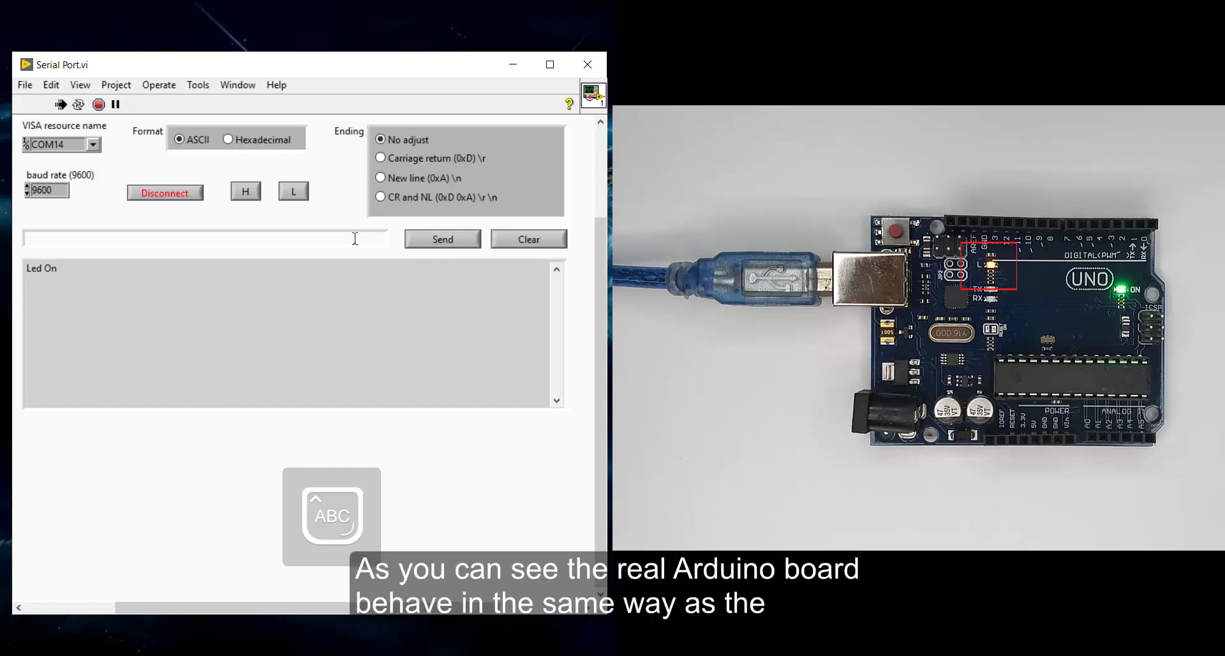
type("L")
left_click(431, 235)
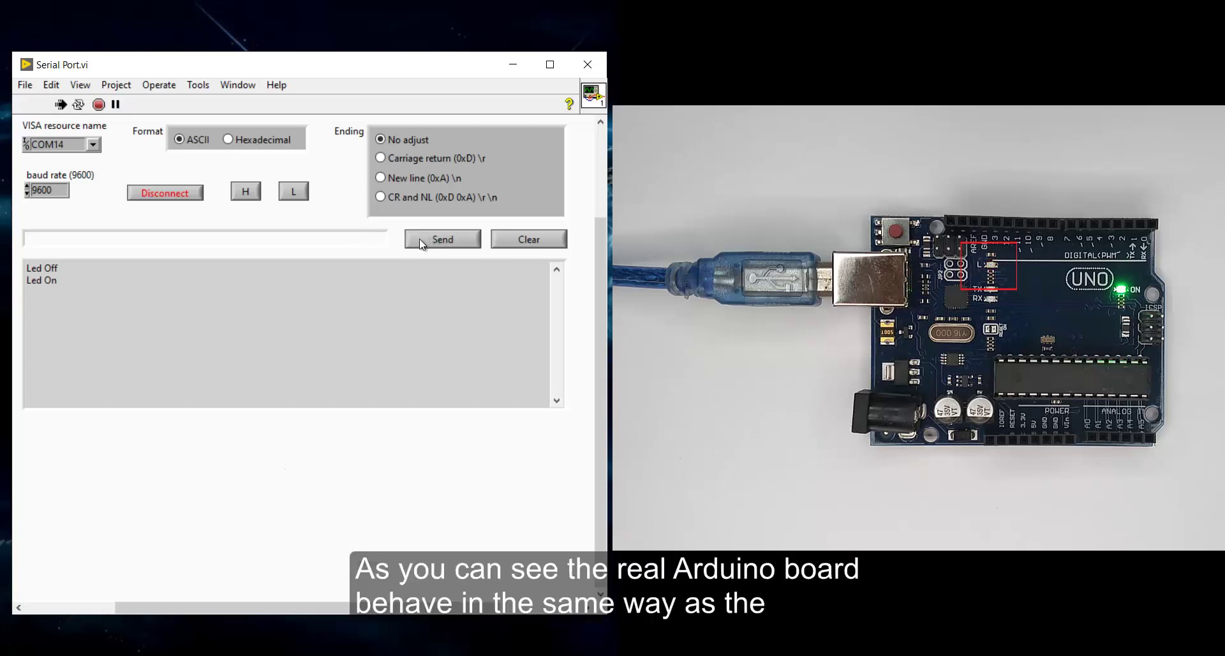
left_click(248, 193)
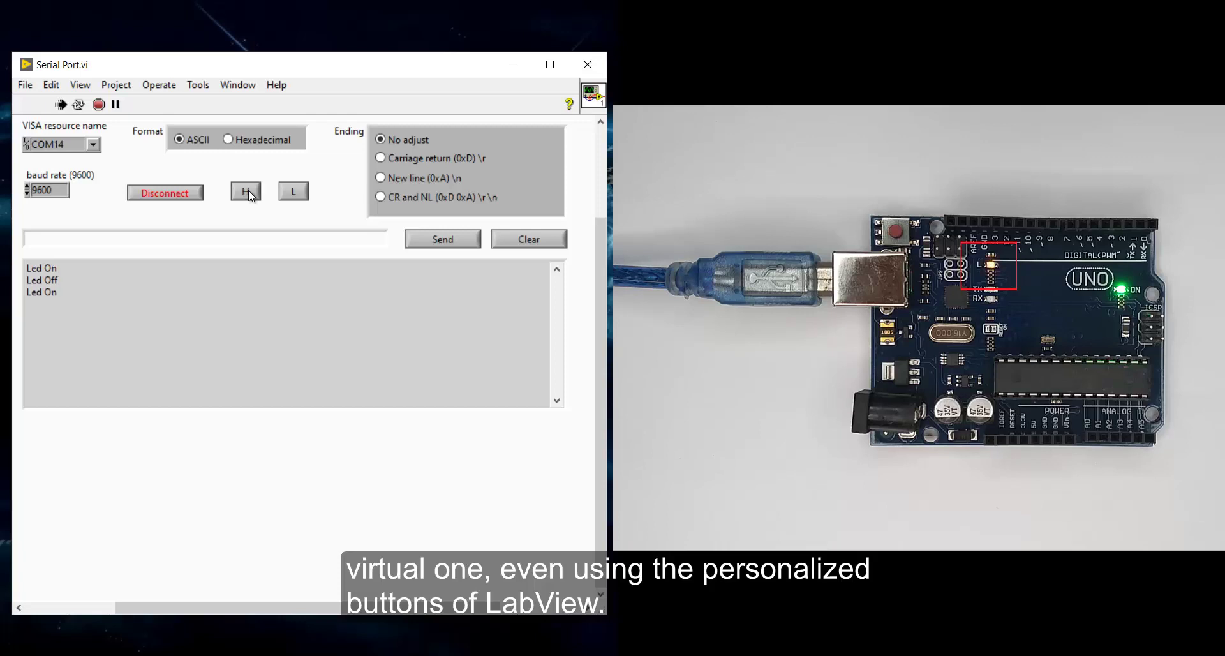